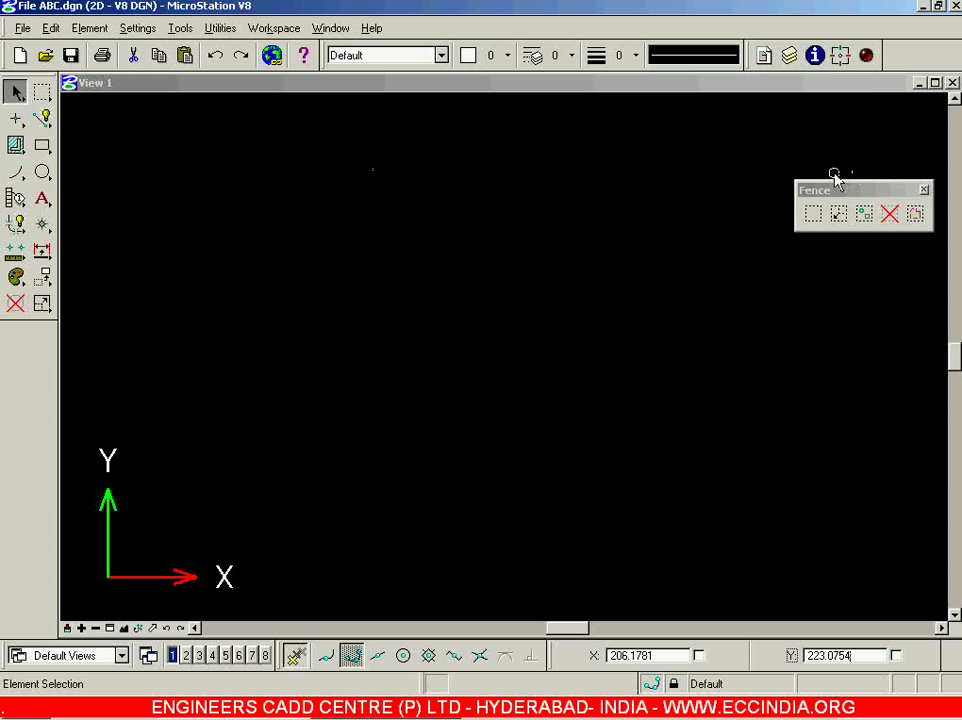
- Draw three orthogonal blocks stepping diagonally down the view, each larger than the previous
{"action": "left_click", "coordinate": [42, 145]}
{"action": "left_click", "coordinate": [136, 184]}
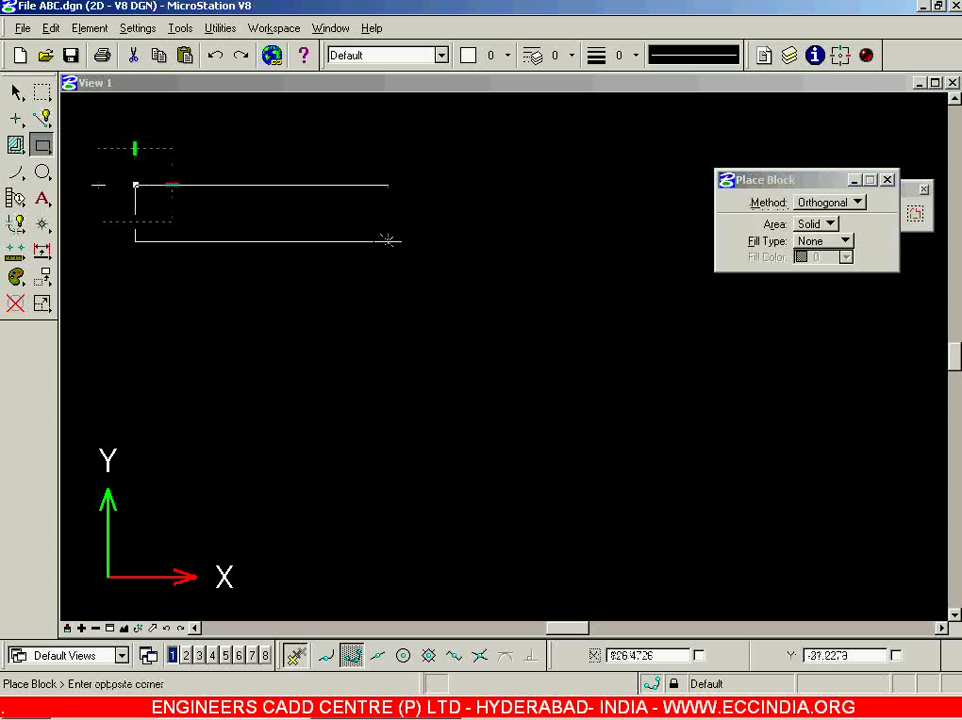
{"action": "left_click", "coordinate": [334, 242]}
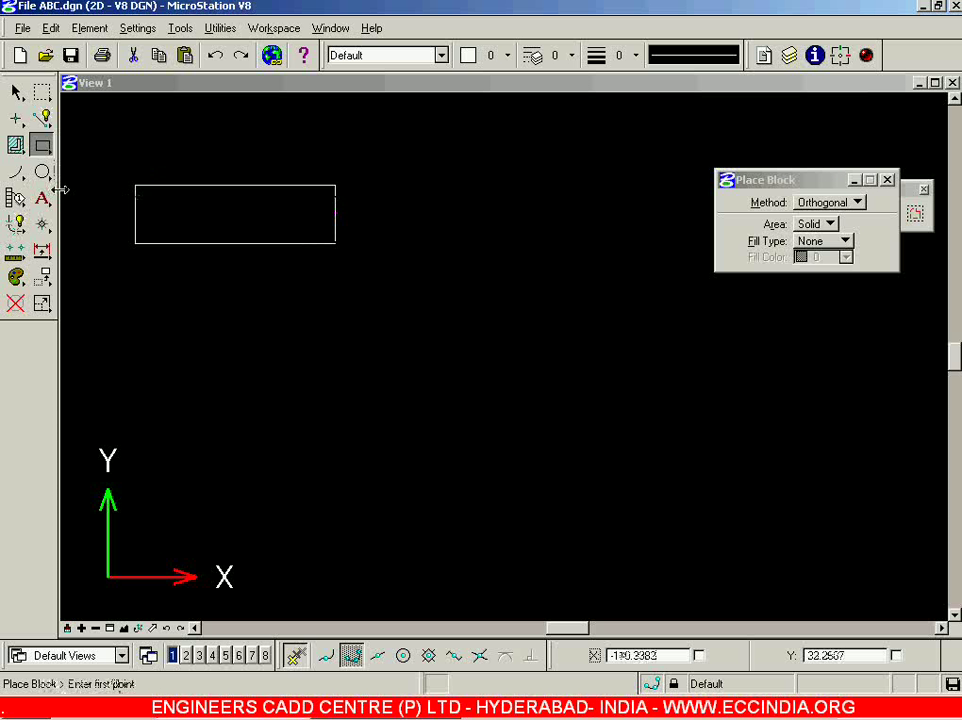
{"action": "left_click", "coordinate": [242, 272]}
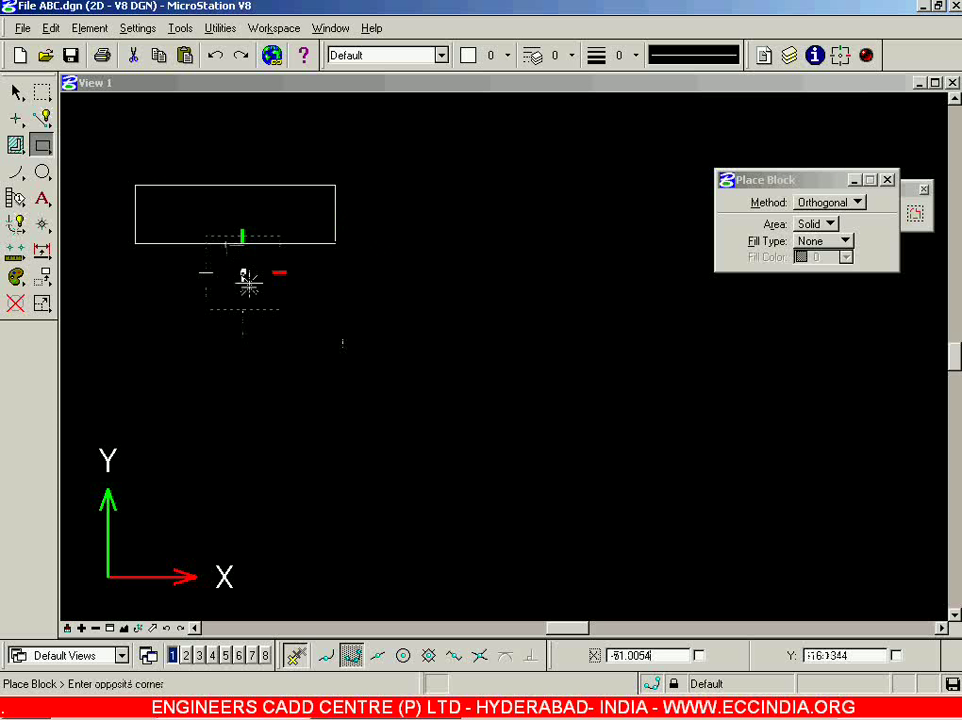
{"action": "left_click", "coordinate": [562, 375]}
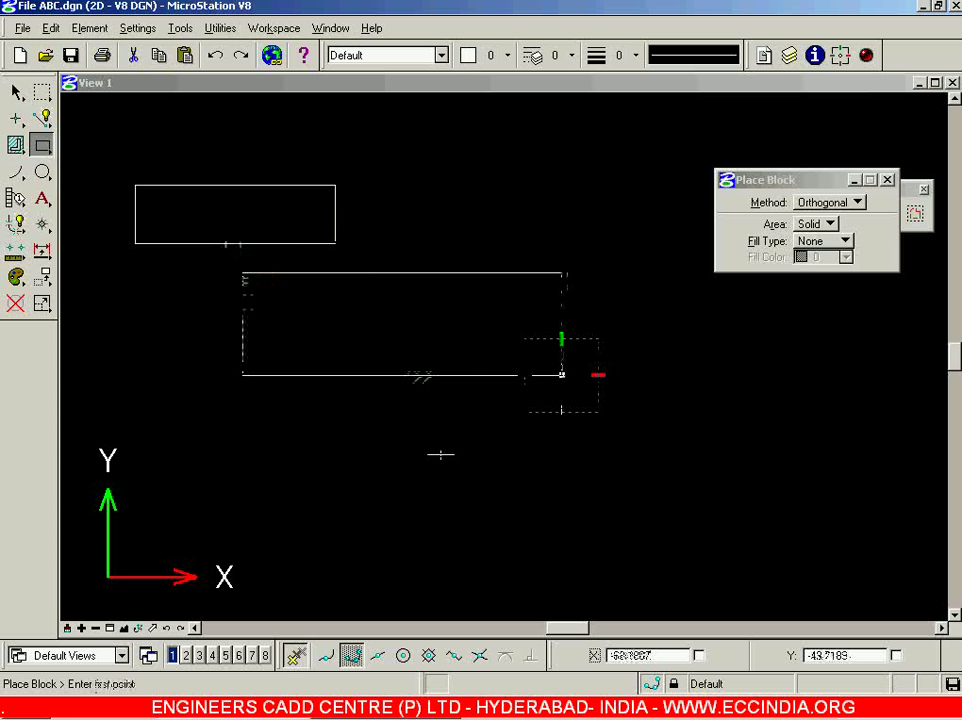
{"action": "left_click", "coordinate": [434, 412]}
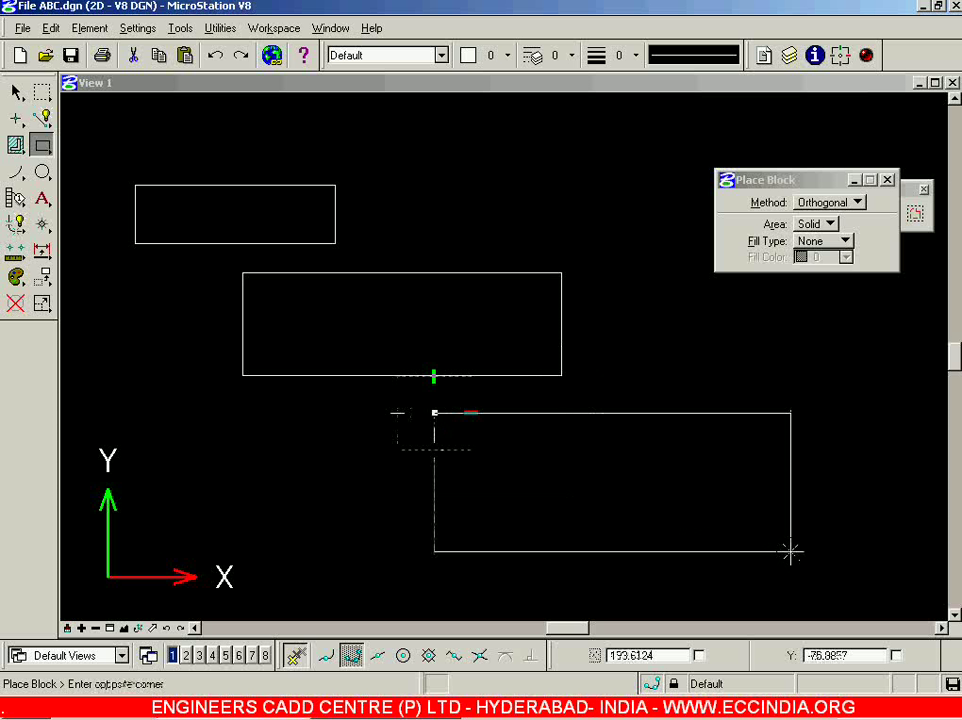
{"action": "left_click", "coordinate": [790, 551]}
- Place circles by center: two in each upper rectangle, one larger in the bottom rectangle's left half
{"action": "left_click", "coordinate": [42, 173]}
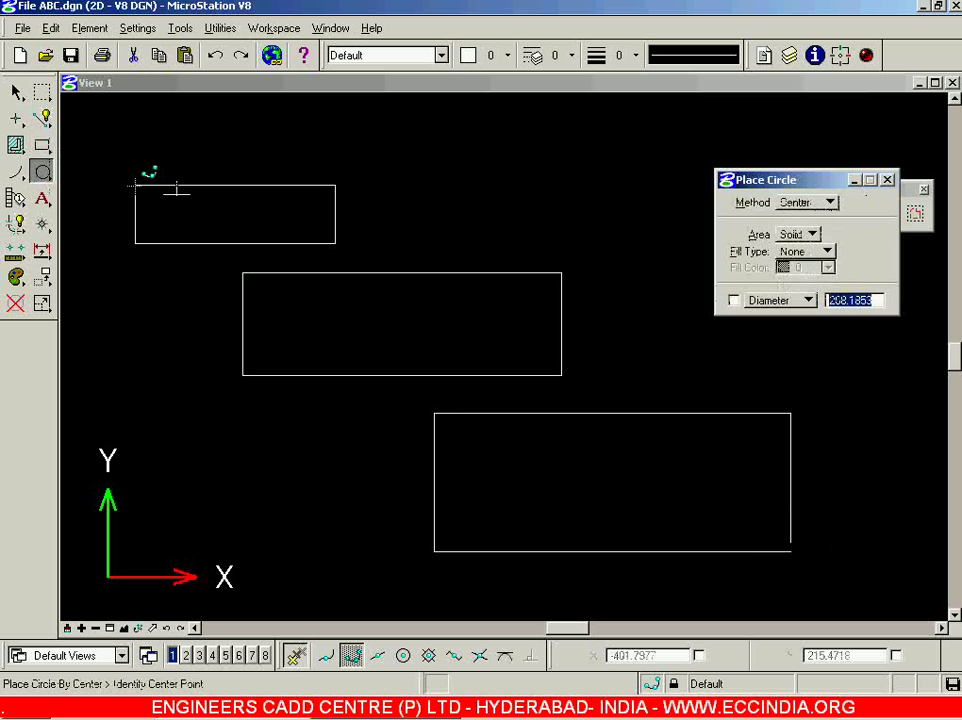
{"action": "left_click", "coordinate": [177, 210]}
{"action": "left_click", "coordinate": [198, 211]}
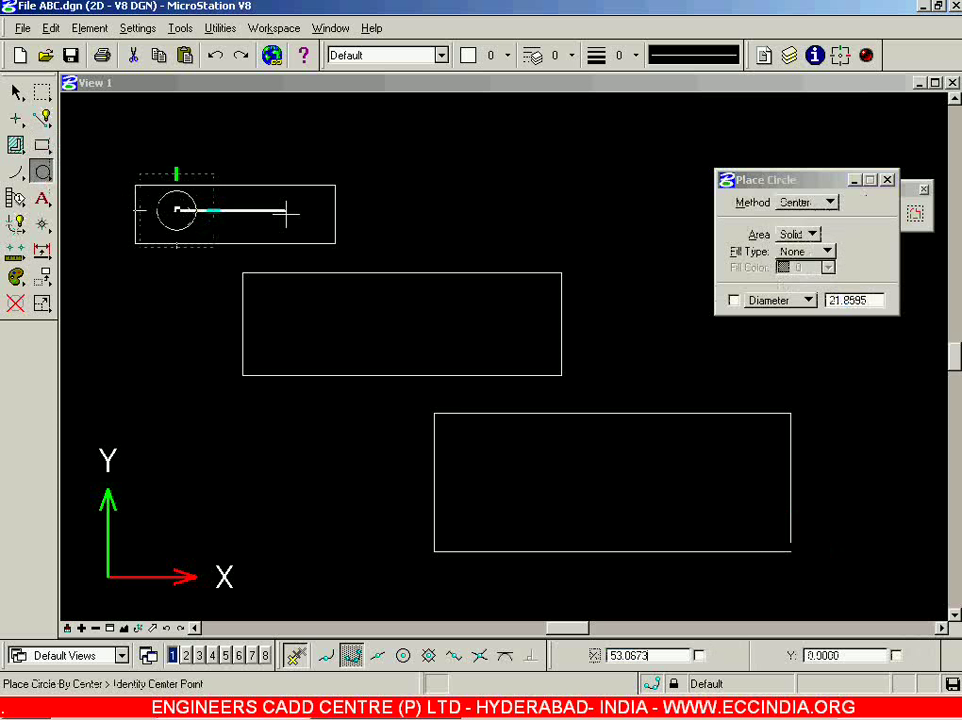
{"action": "left_click", "coordinate": [294, 229]}
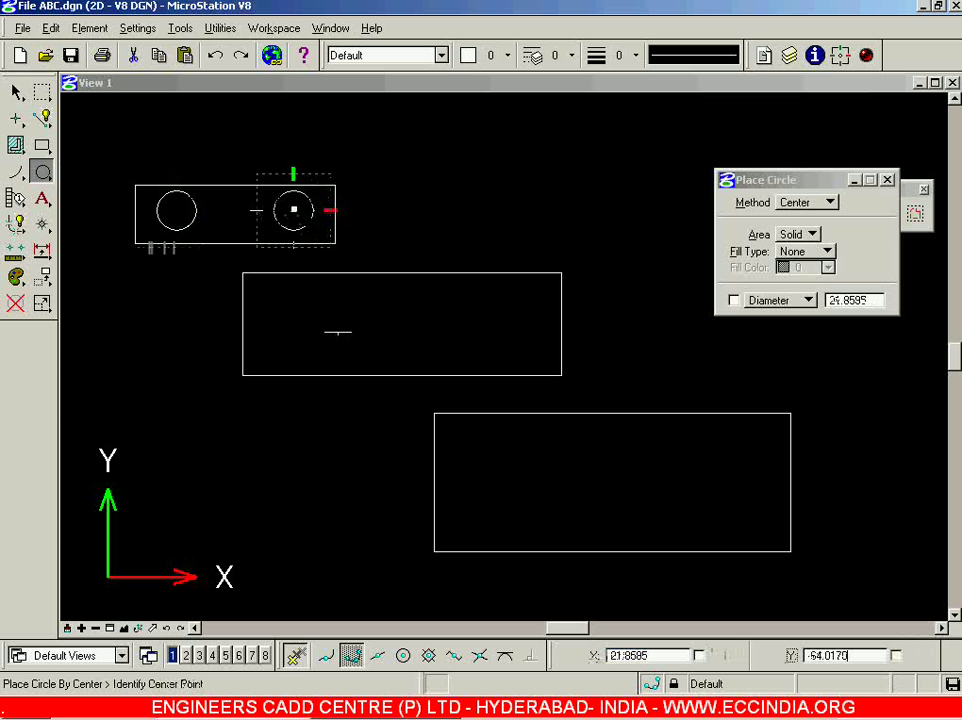
{"action": "left_click", "coordinate": [313, 329]}
{"action": "left_click", "coordinate": [350, 327]}
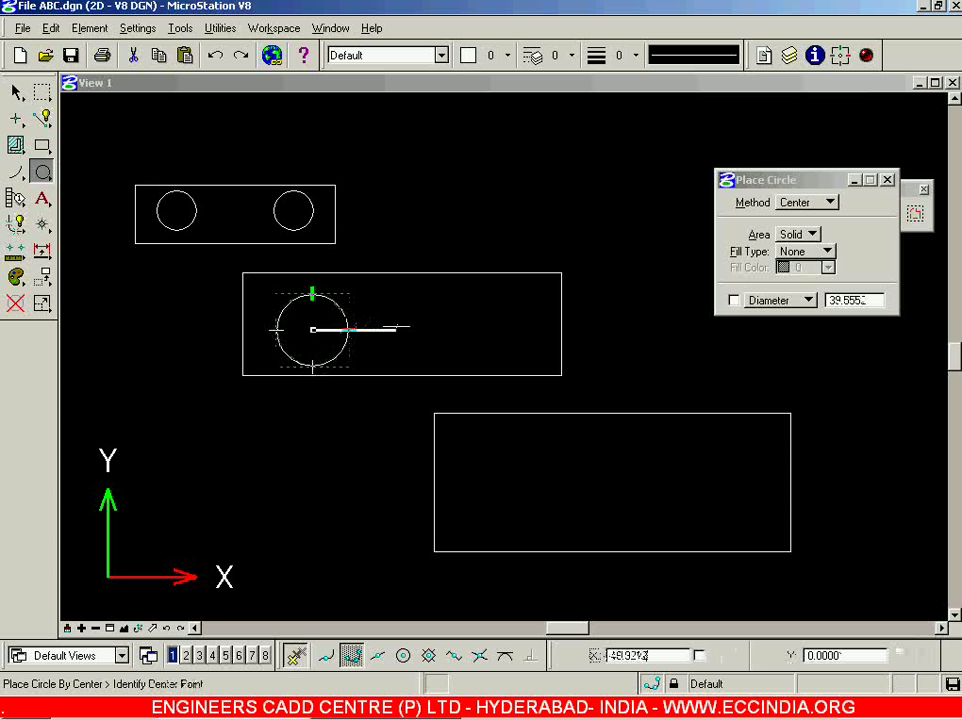
{"action": "left_click", "coordinate": [470, 329]}
{"action": "left_click", "coordinate": [506, 334]}
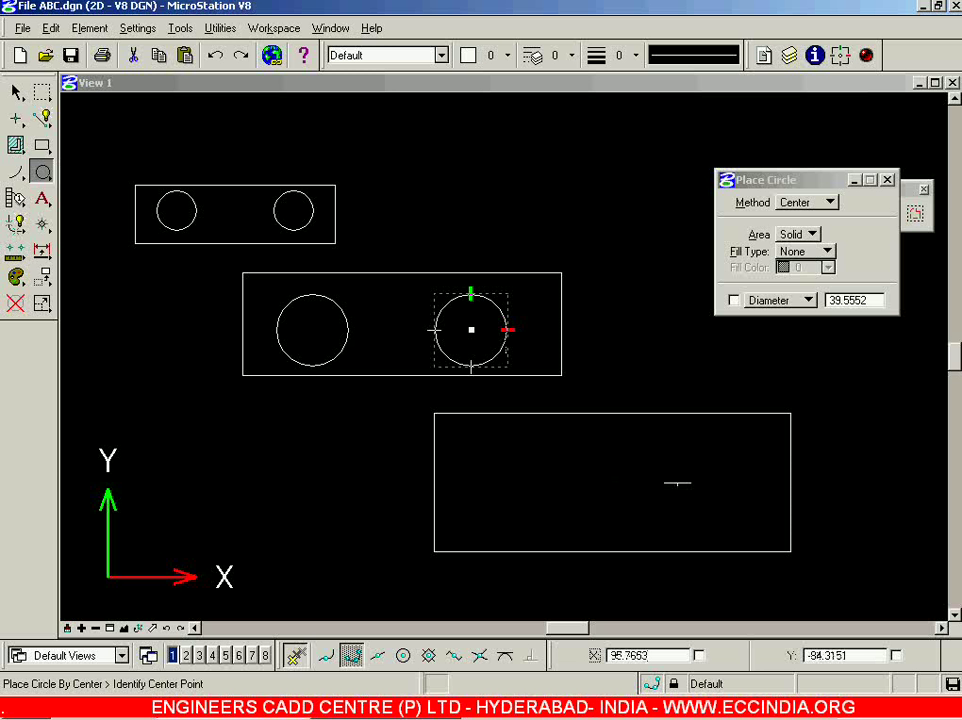
{"action": "left_click", "coordinate": [514, 480]}
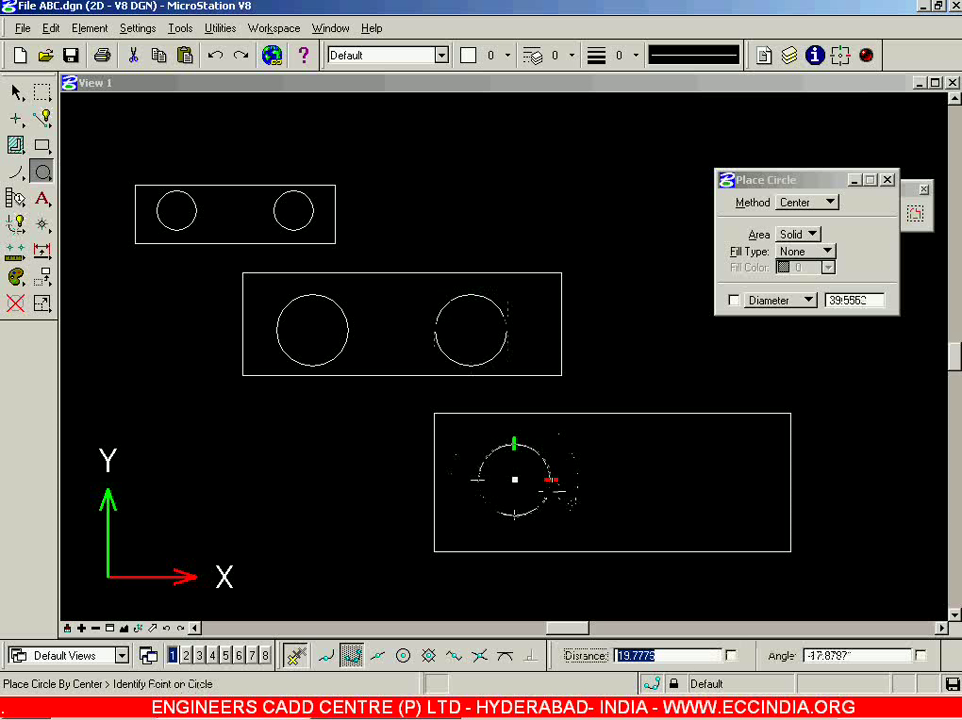
{"action": "left_click", "coordinate": [571, 481]}
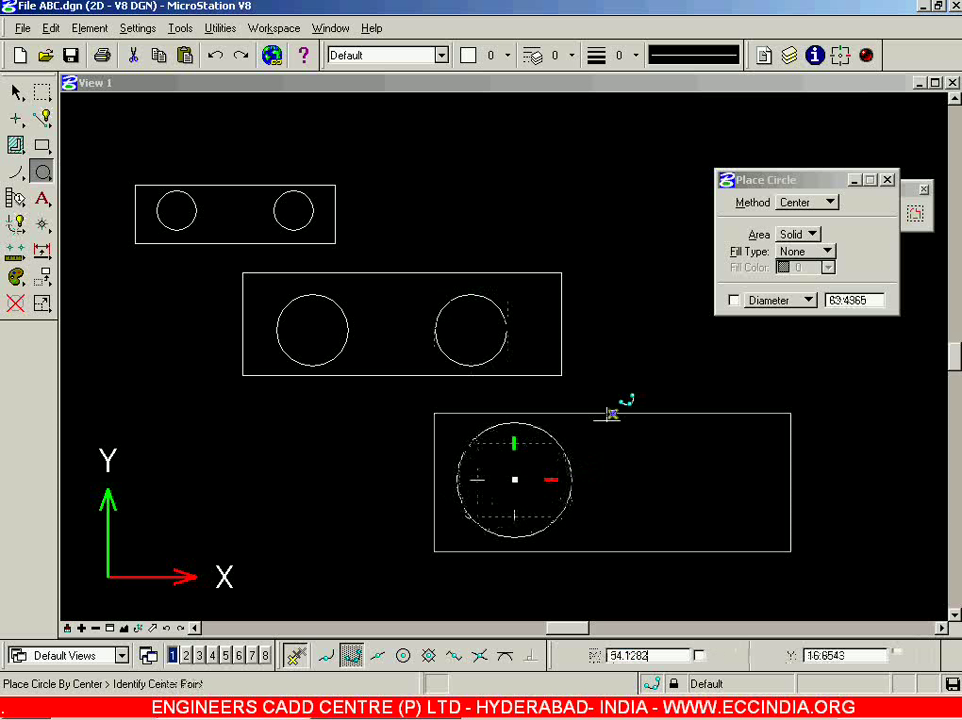
{"action": "scroll", "coordinate": [339, 223], "scroll_direction": "down", "scroll_amount": 2}
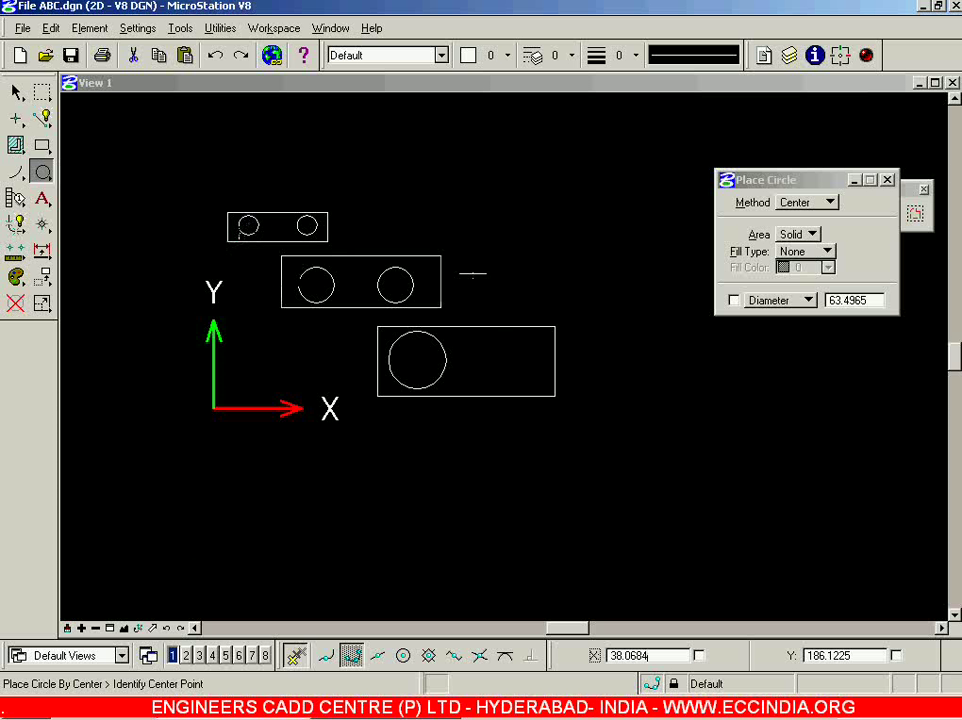
{"action": "left_click", "coordinate": [886, 180]}
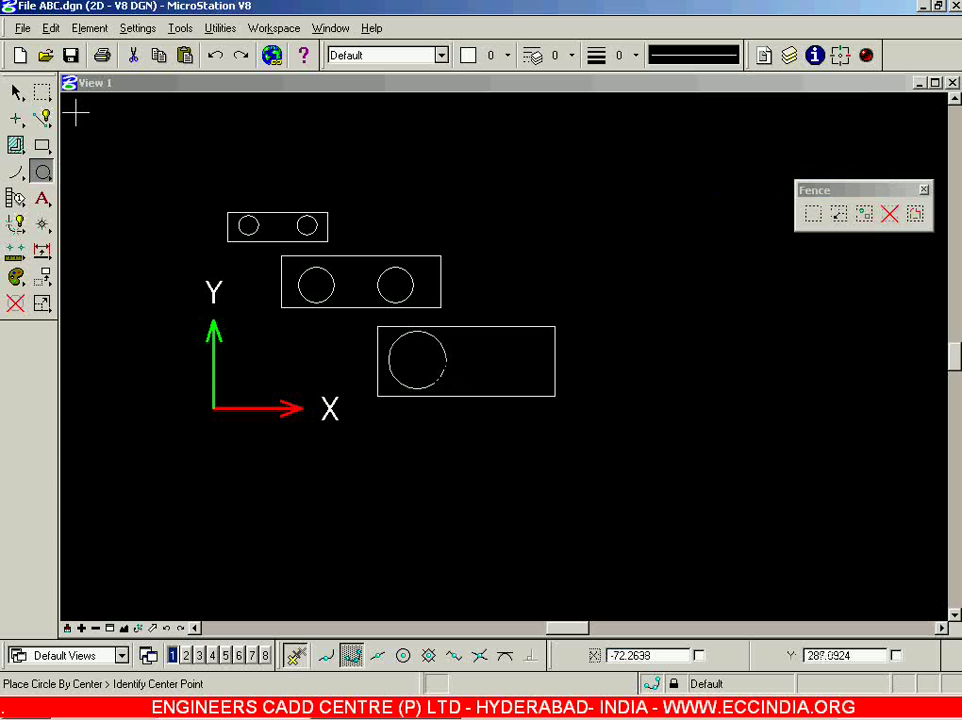
- Activate Place Fence as a Block fence in Inside mode, with the Fence toolbox docked at left
{"action": "left_click", "coordinate": [15, 93]}
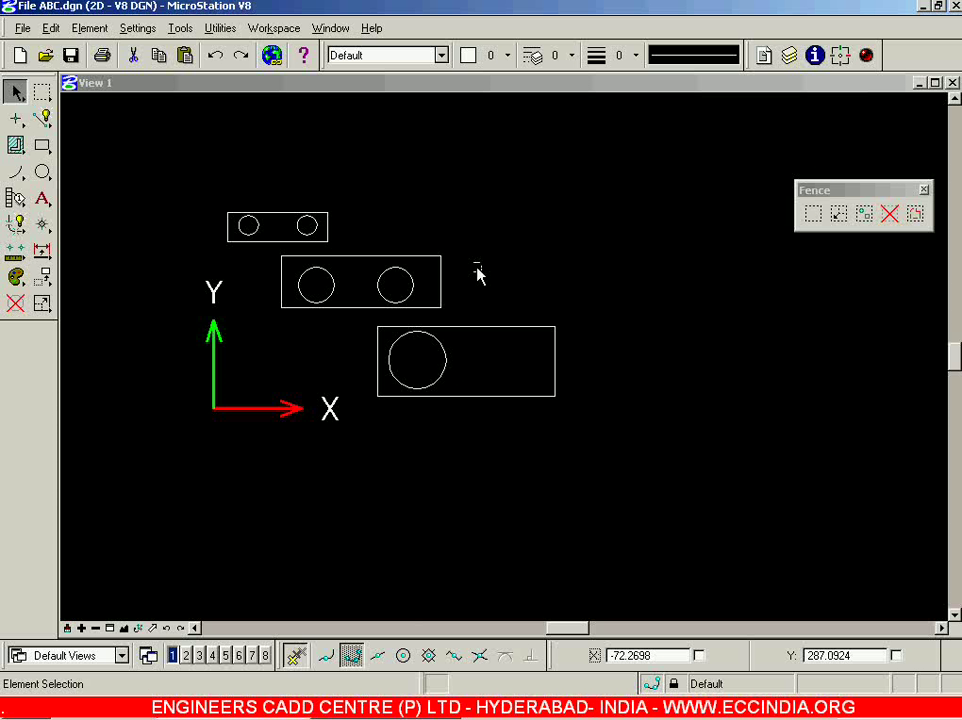
{"action": "left_click_drag", "start_coordinate": [845, 190], "coordinate": [819, 150]}
{"action": "left_click", "coordinate": [787, 175]}
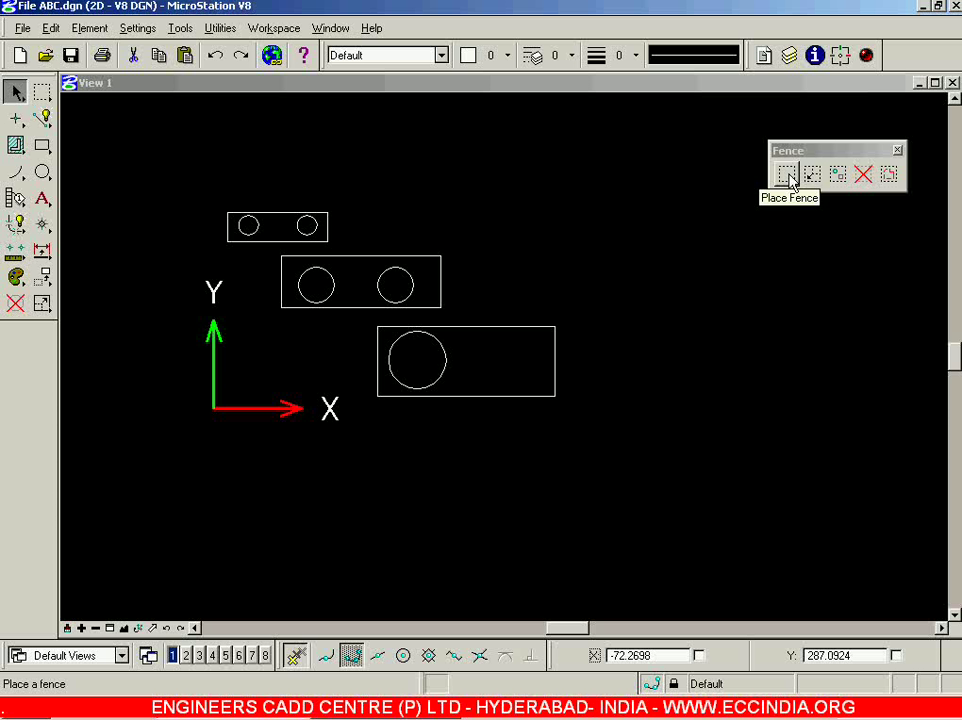
{"action": "left_click", "coordinate": [787, 175]}
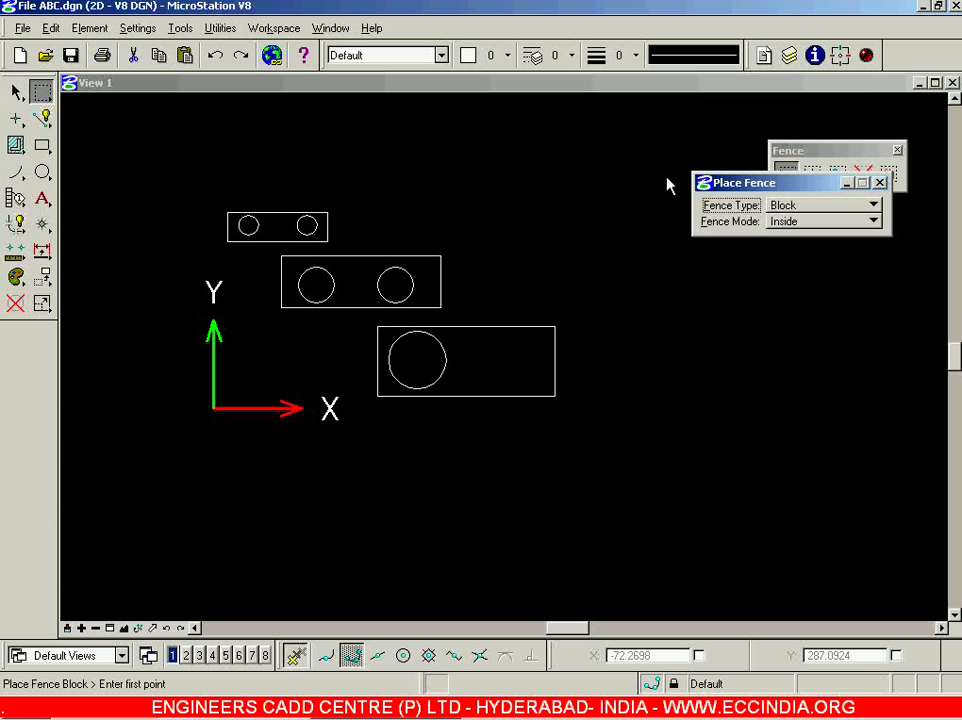
{"action": "left_click_drag", "start_coordinate": [192, 113], "coordinate": [174, 116]}
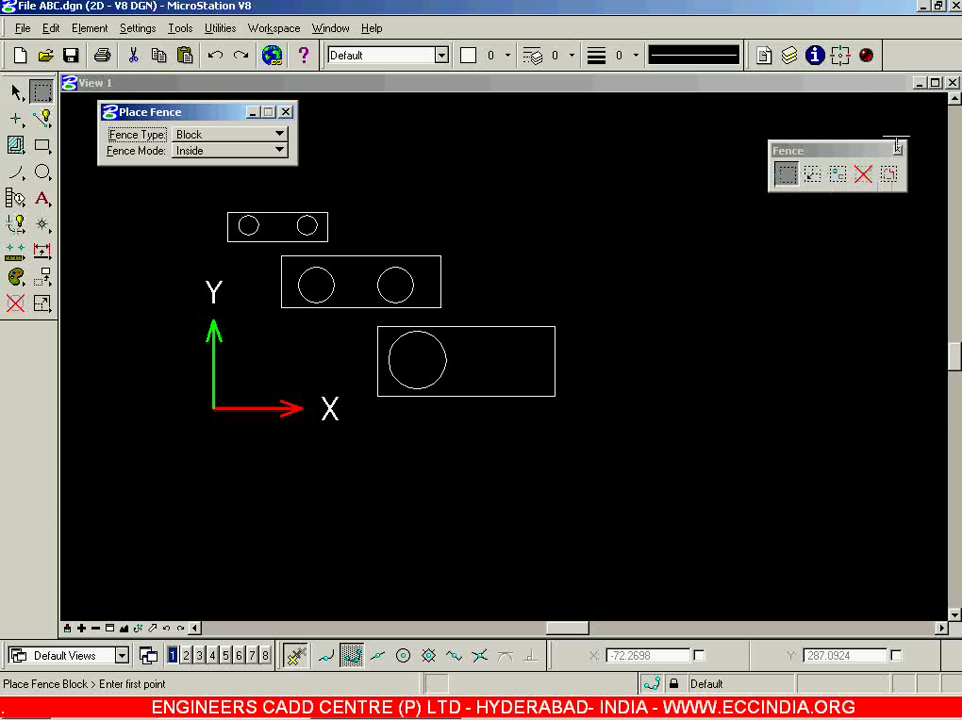
{"action": "left_click_drag", "start_coordinate": [866, 152], "coordinate": [30, 414]}
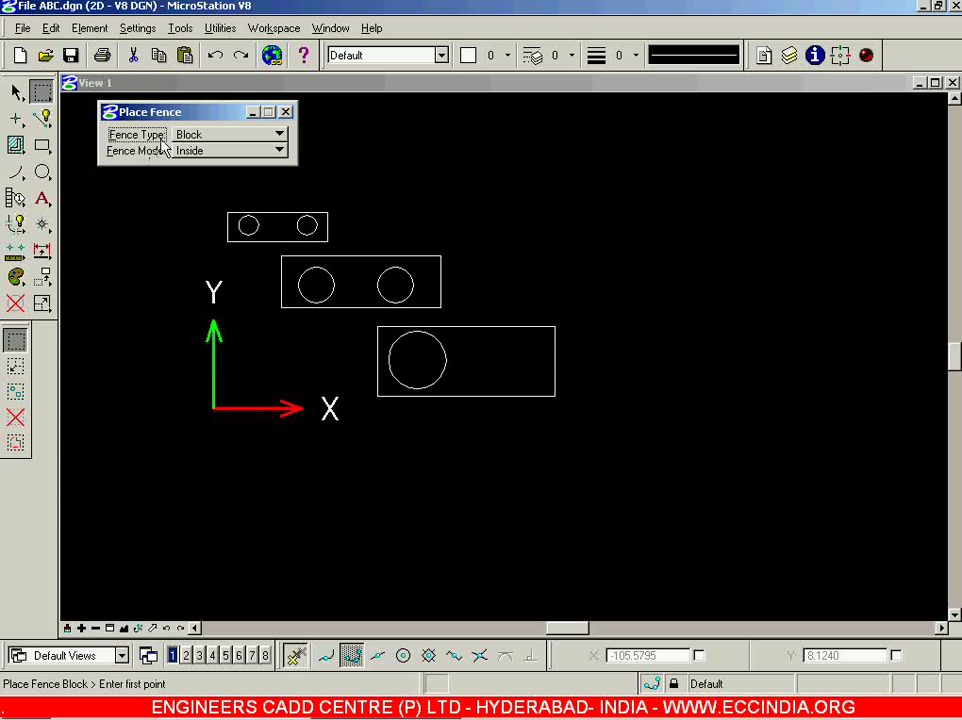
{"action": "left_click", "coordinate": [232, 138]}
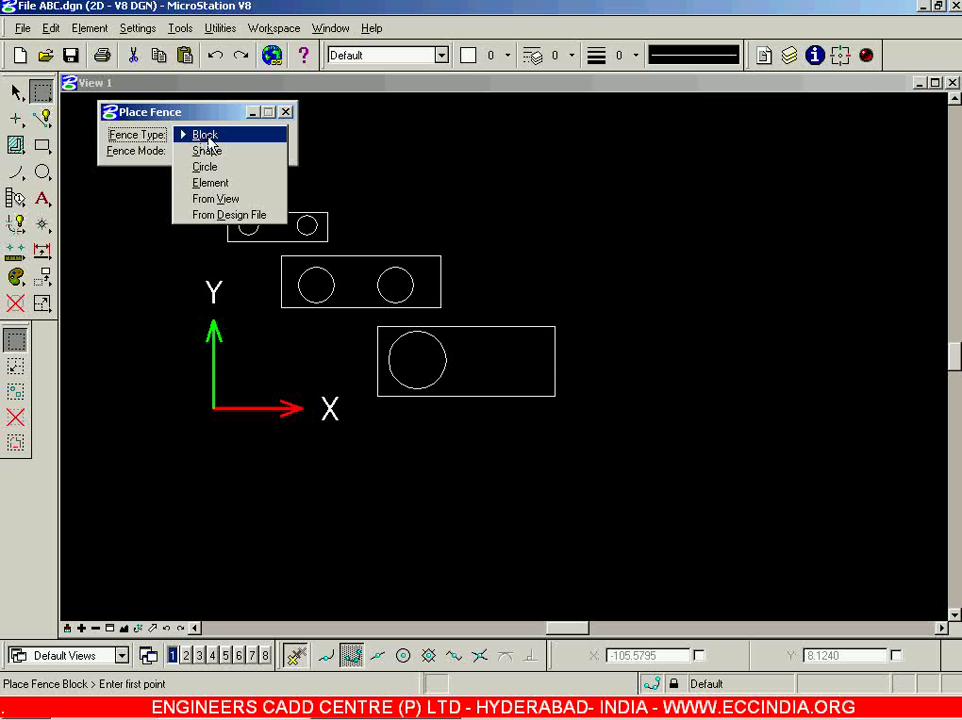
{"action": "left_click", "coordinate": [207, 137]}
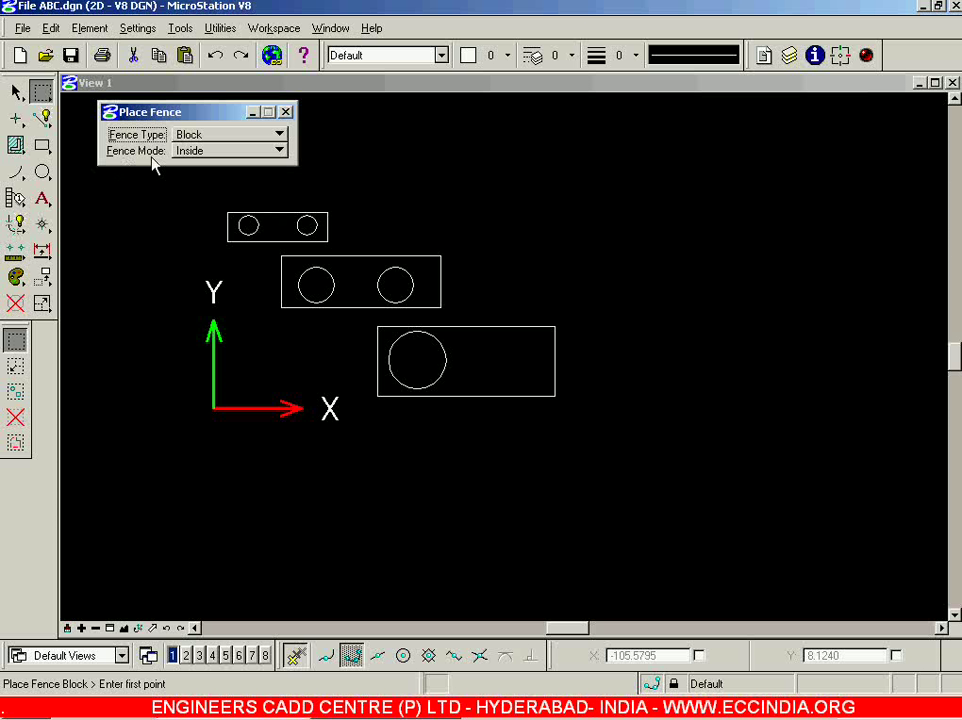
{"action": "left_click", "coordinate": [224, 152]}
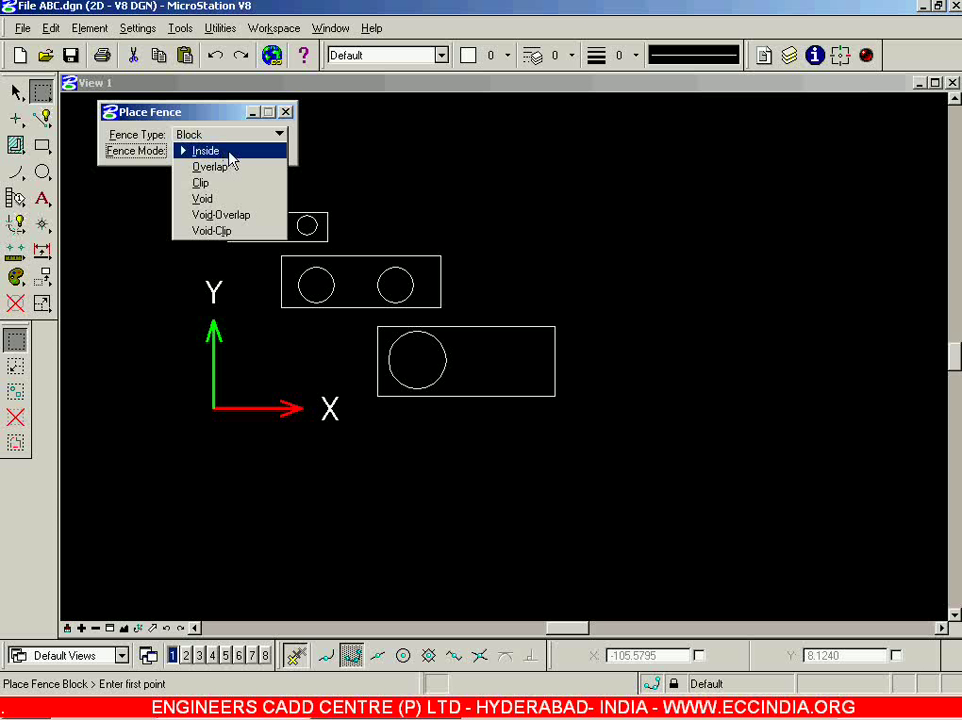
{"action": "left_click", "coordinate": [153, 145]}
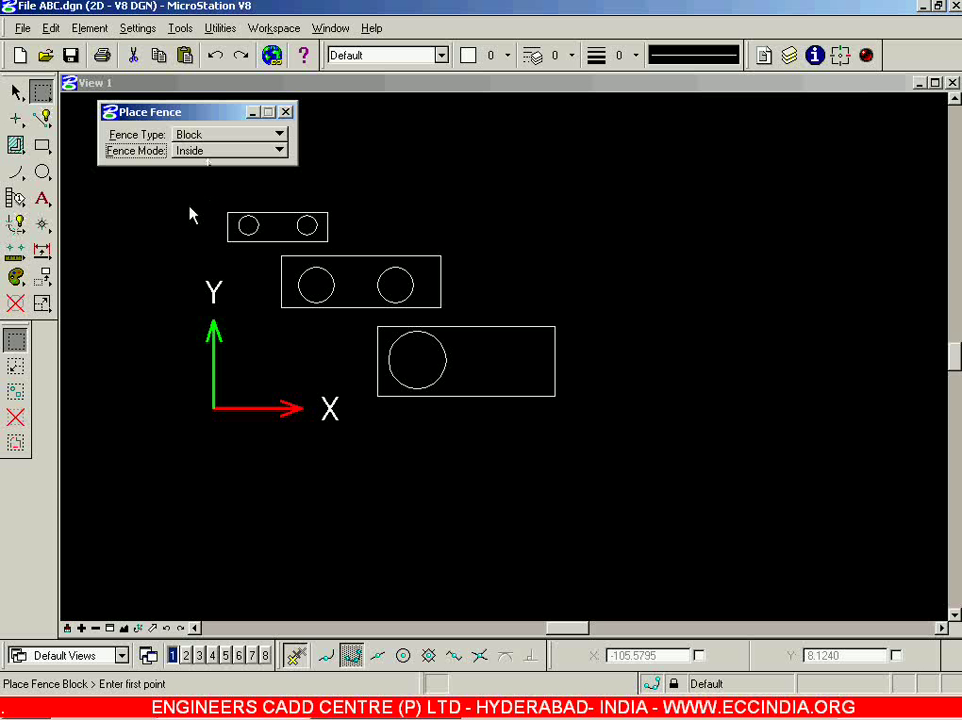
{"action": "scroll", "coordinate": [192, 215], "scroll_direction": "up", "scroll_amount": 2}
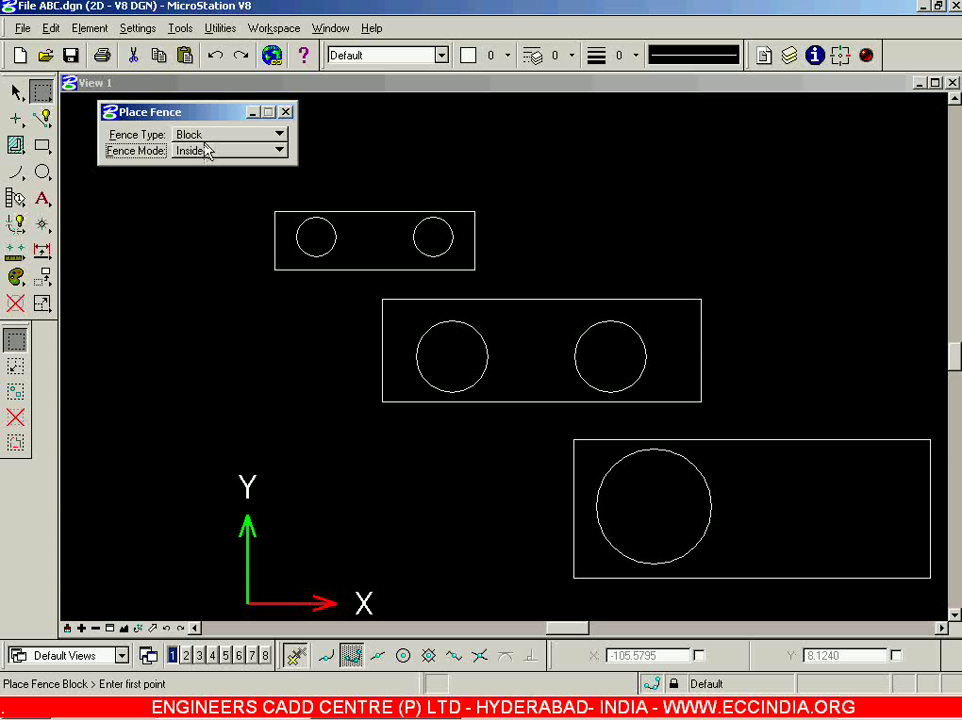
- Place a Block fence around the top rectangle, cutting through the middle of the second rectangle
{"action": "left_click", "coordinate": [240, 195]}
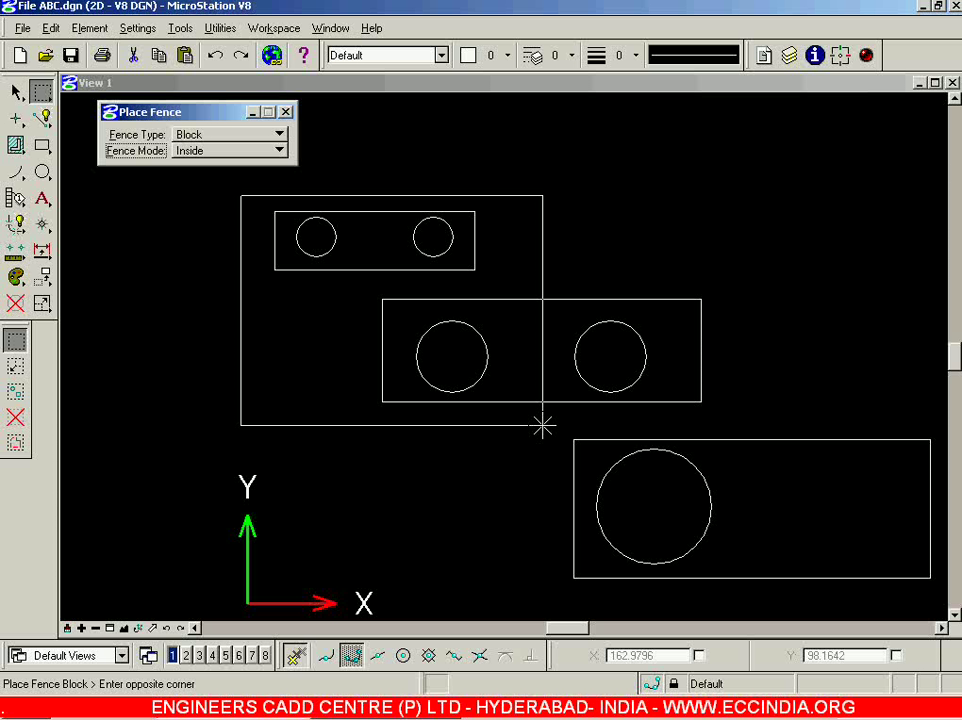
{"action": "left_click", "coordinate": [542, 426]}
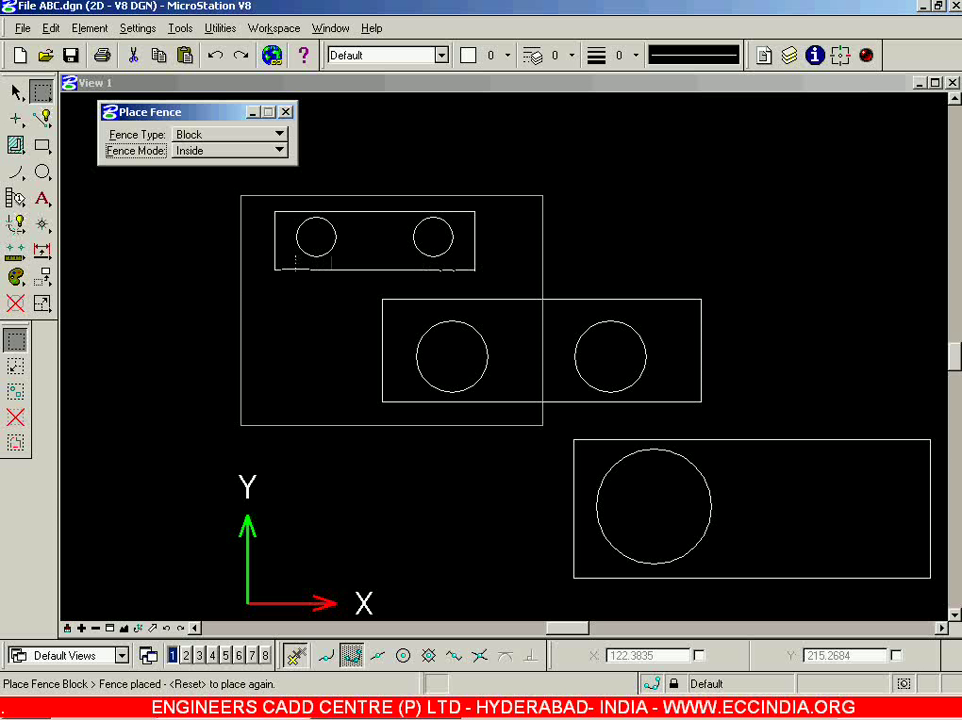
- Start Move Element with the Use Fence option turned off
{"action": "left_click", "coordinate": [45, 276]}
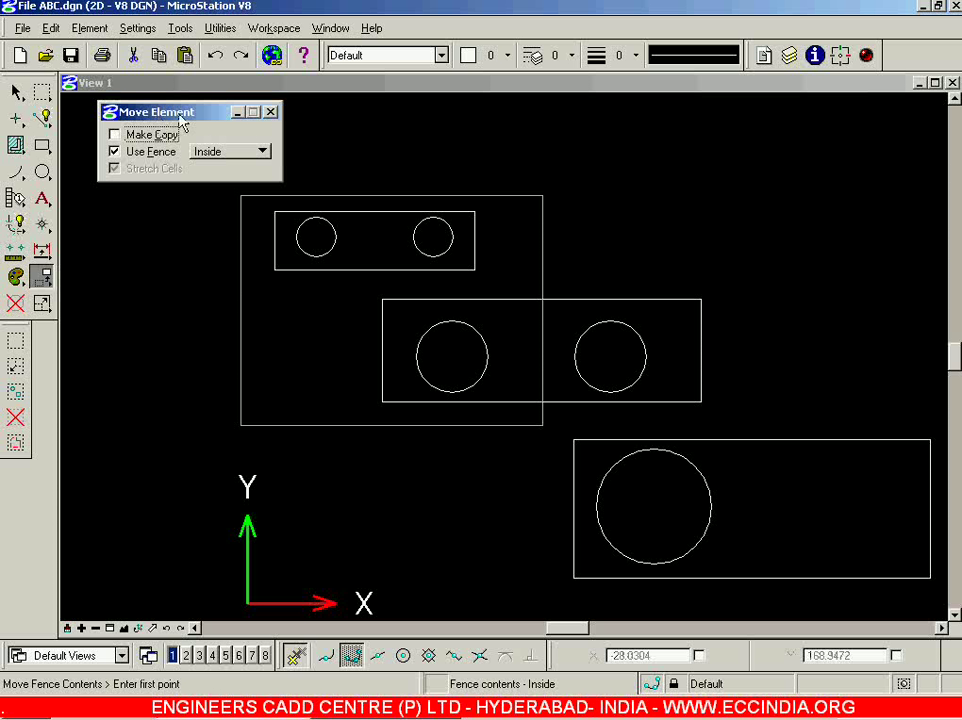
{"action": "left_click_drag", "start_coordinate": [181, 121], "coordinate": [191, 120]}
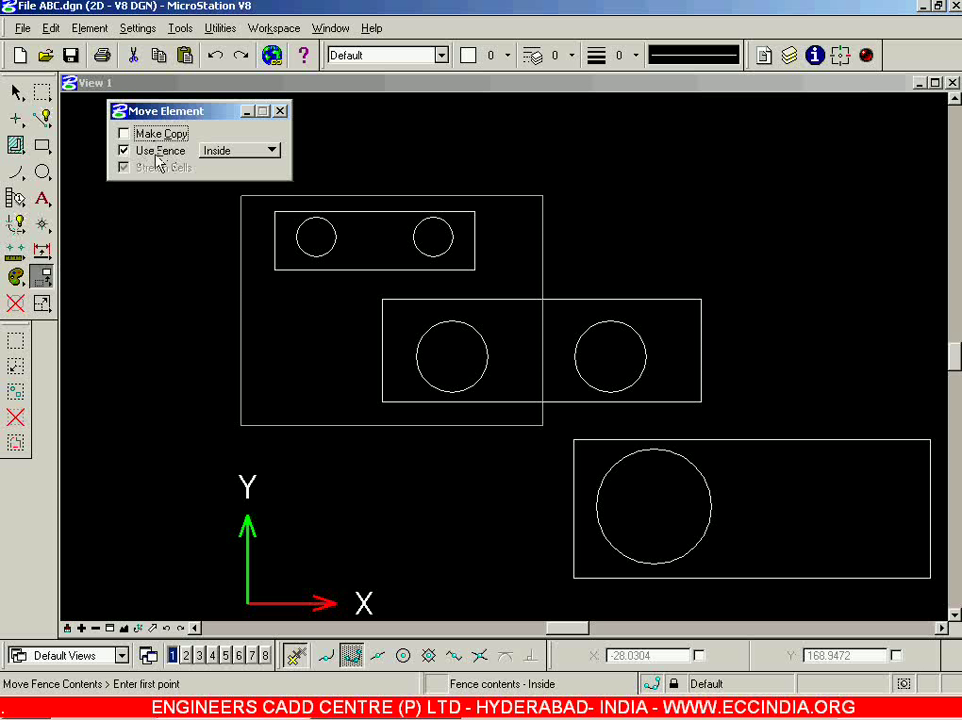
{"action": "left_click", "coordinate": [150, 157]}
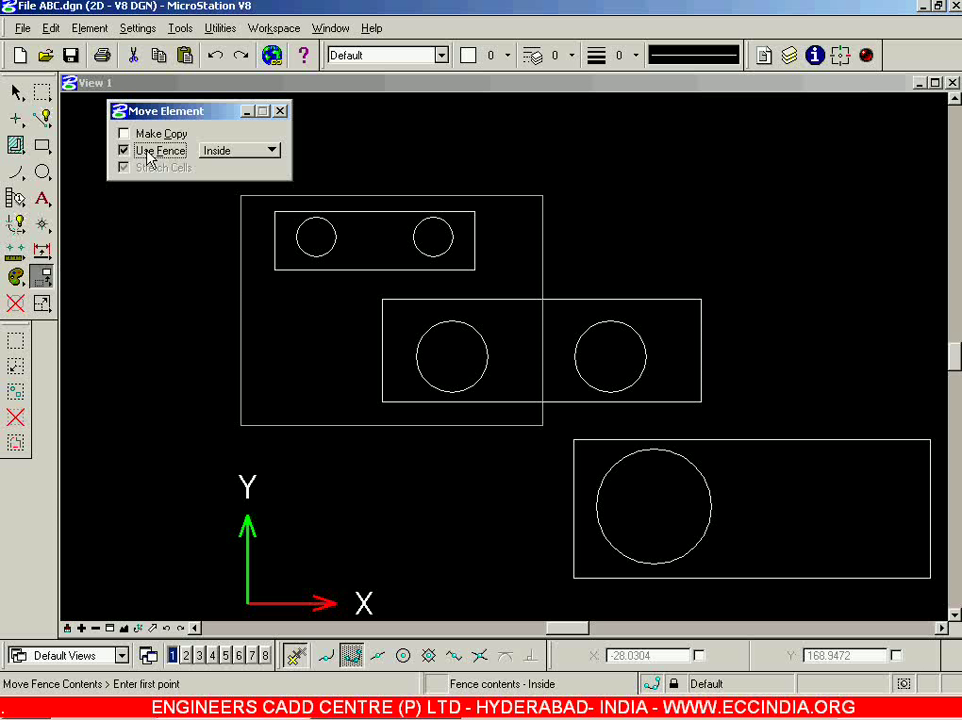
{"action": "left_click", "coordinate": [148, 155]}
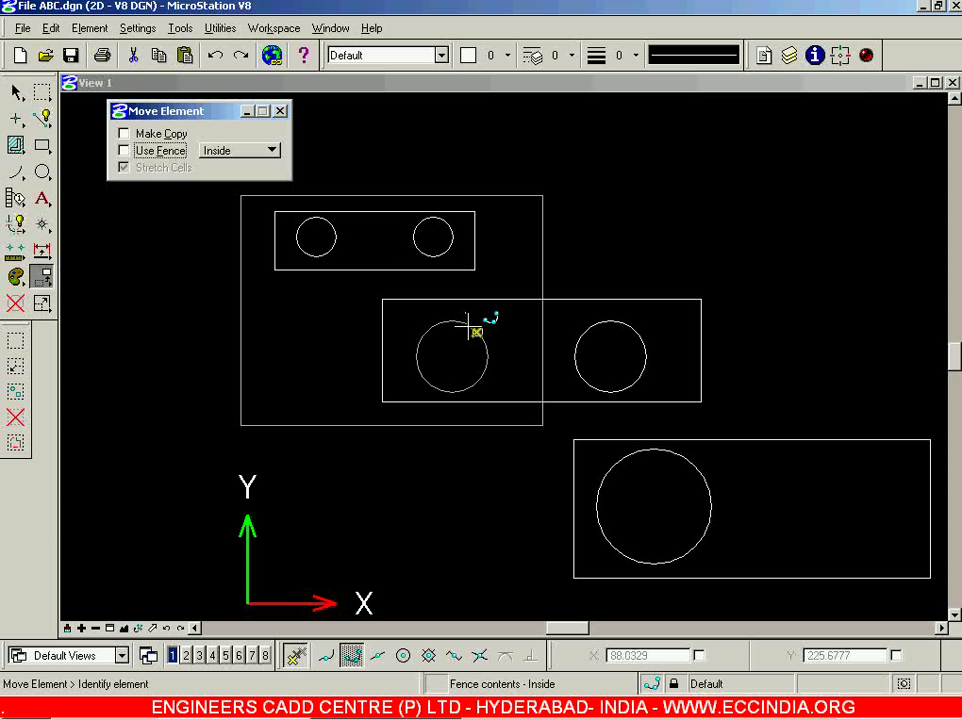
- Move the middle rectangle's left circle to the upper right and back, leaving it slightly higher
{"action": "left_click", "coordinate": [460, 322]}
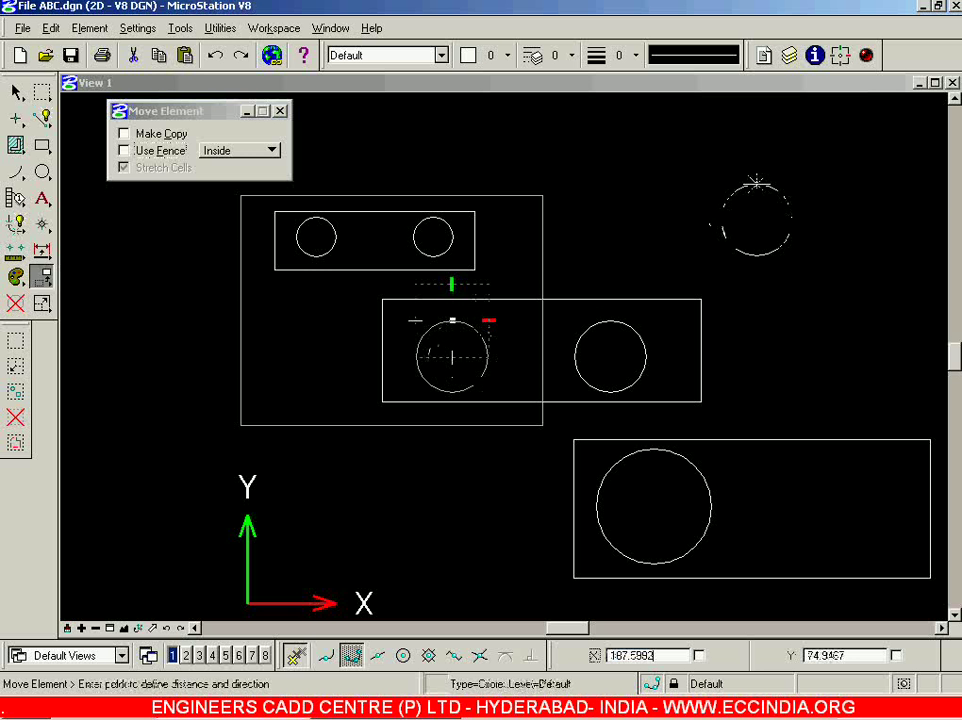
{"action": "left_click", "coordinate": [713, 220]}
{"action": "left_click", "coordinate": [757, 185]}
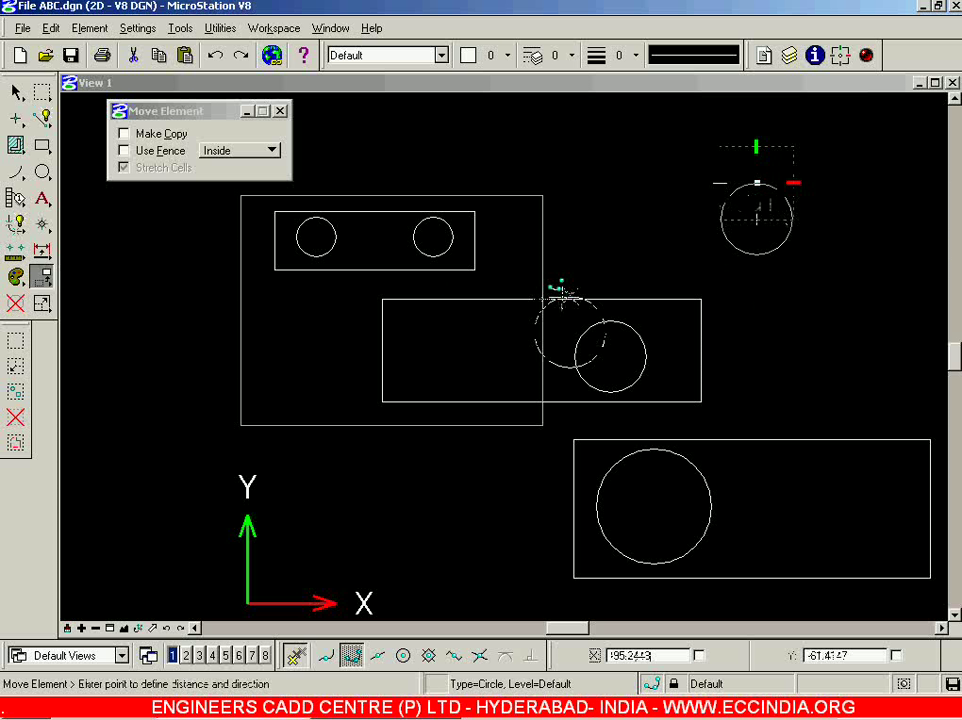
{"action": "left_click", "coordinate": [453, 312]}
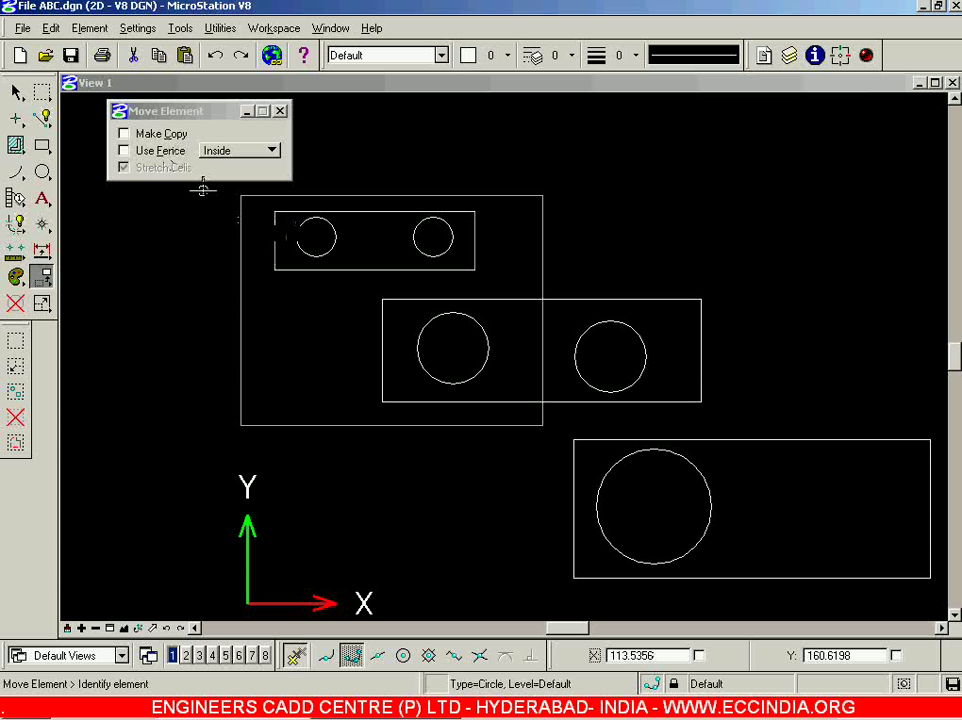
- Enable Use Fence (Inside), trial-move the fence contents to the upper right, then undo it
{"action": "left_click", "coordinate": [158, 151]}
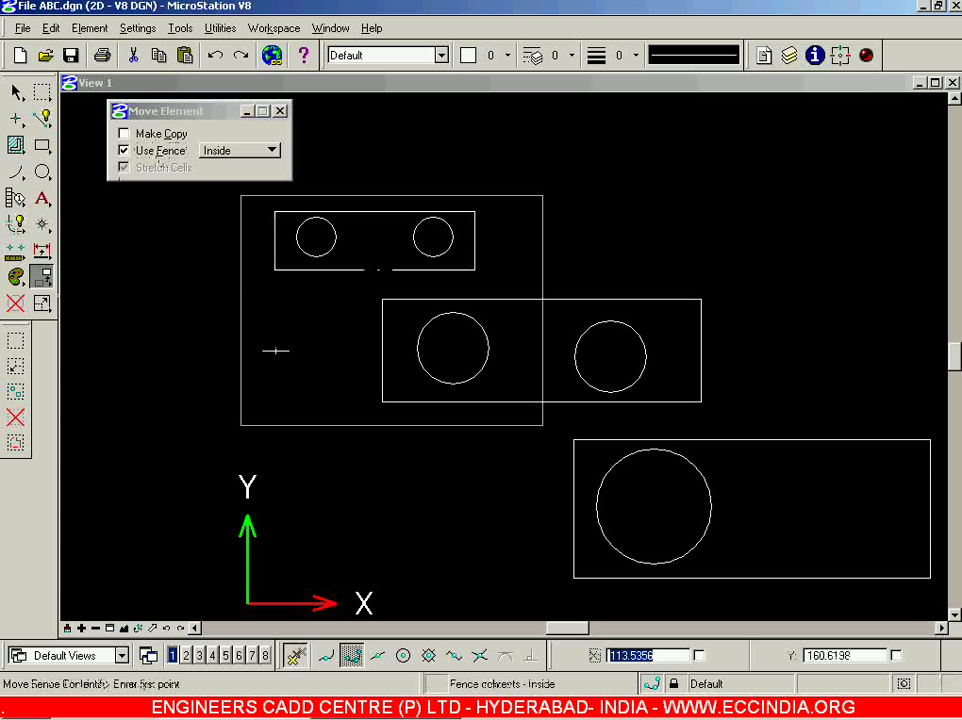
{"action": "left_click", "coordinate": [341, 290]}
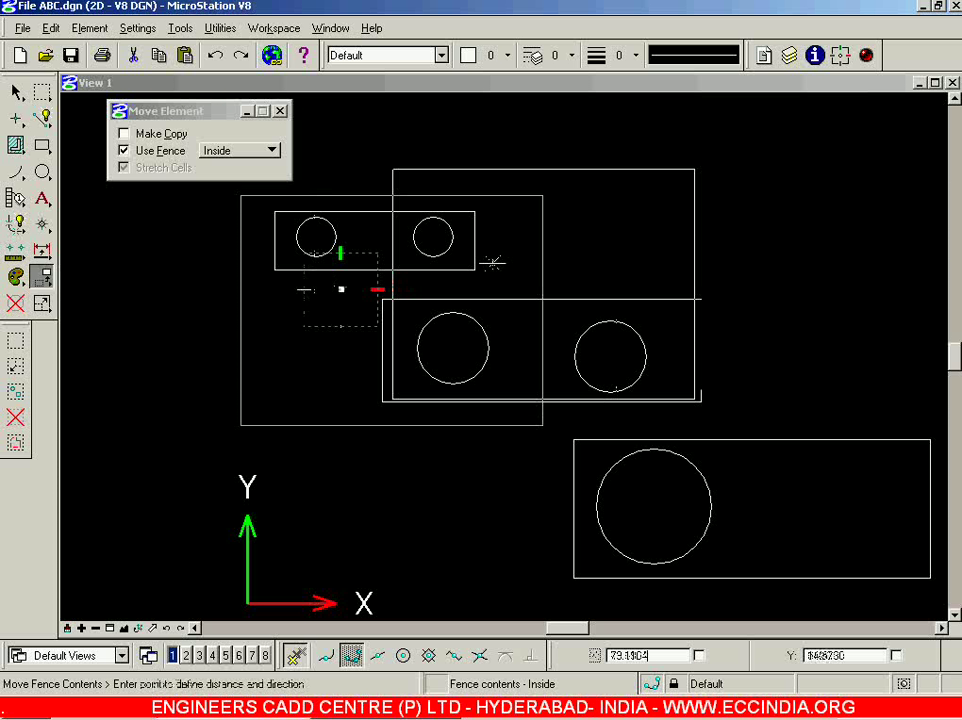
{"action": "scroll", "coordinate": [541, 262], "scroll_direction": "down", "scroll_amount": 3}
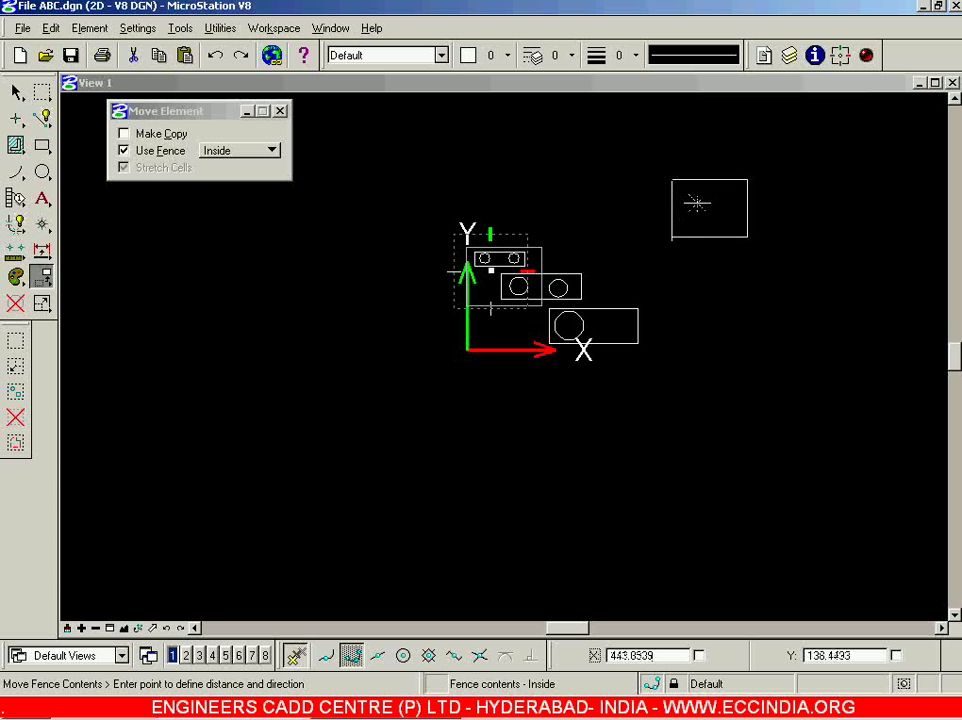
{"action": "scroll", "coordinate": [677, 205], "scroll_direction": "up", "scroll_amount": 3}
{"action": "left_click", "coordinate": [673, 213]}
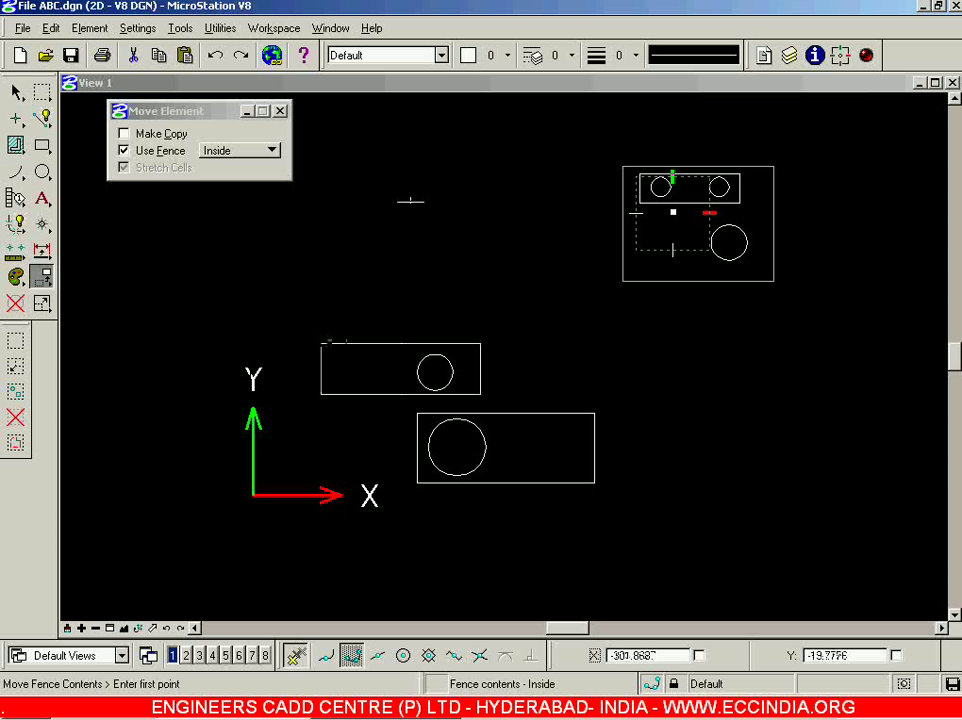
{"action": "left_click", "coordinate": [215, 55]}
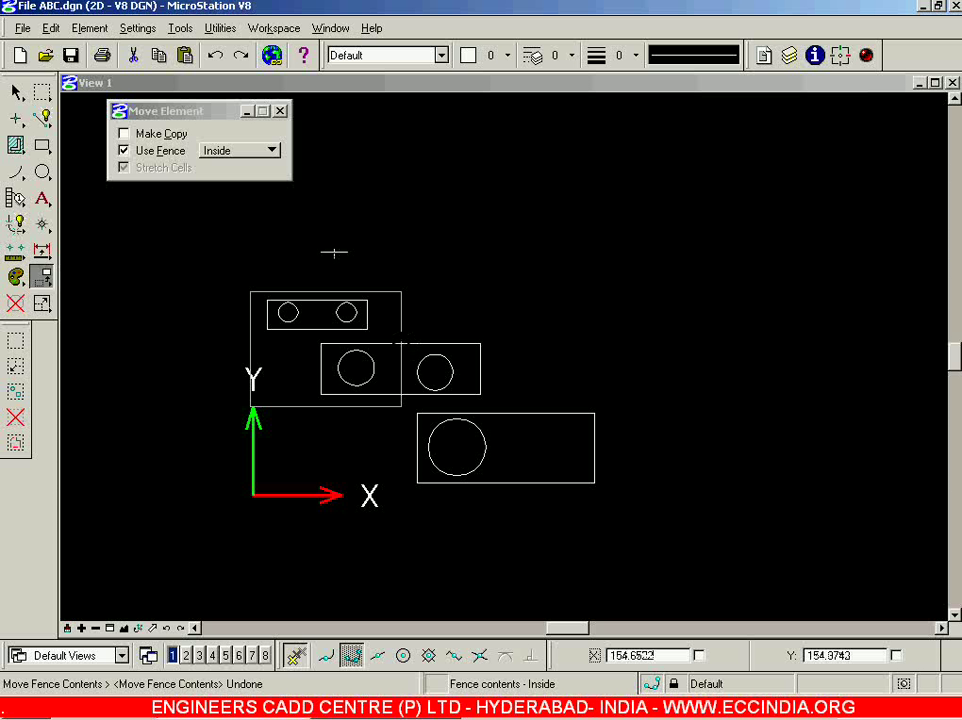
- Close Move Element and start Place Fence with the fence mode set to Overlap
{"action": "left_click", "coordinate": [281, 111]}
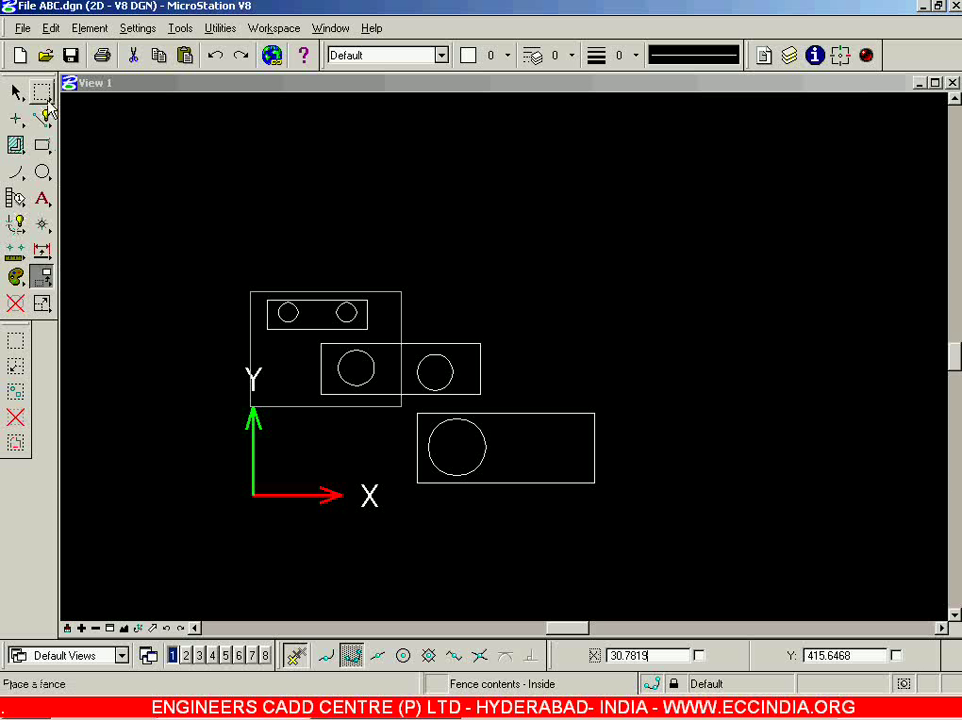
{"action": "left_click", "coordinate": [41, 91]}
{"action": "left_click_drag", "start_coordinate": [198, 125], "coordinate": [718, 135]}
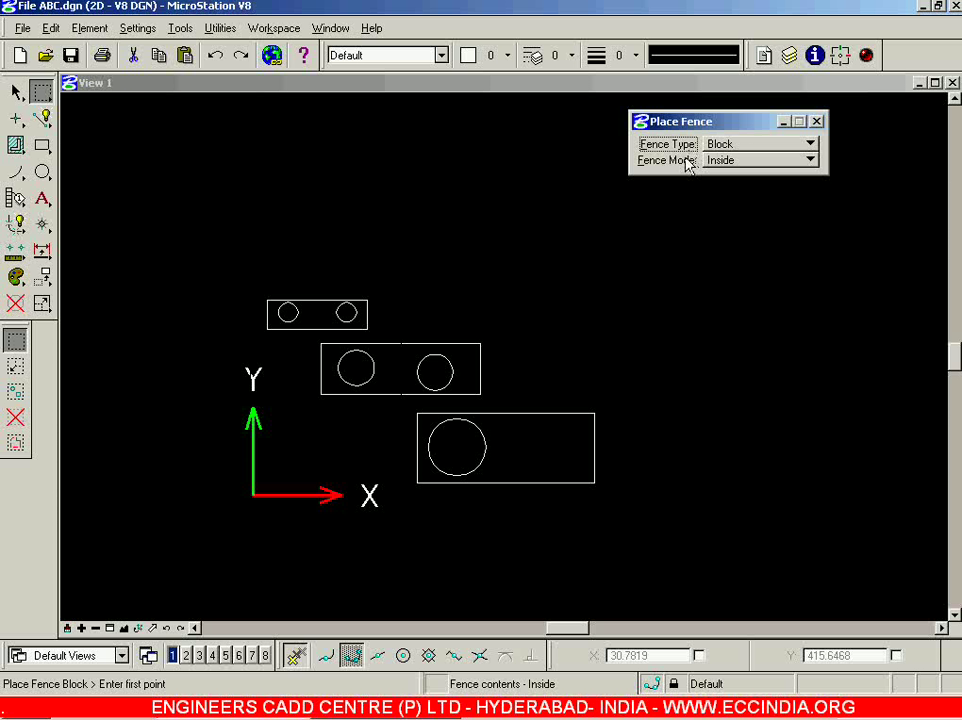
{"action": "left_click", "coordinate": [738, 161]}
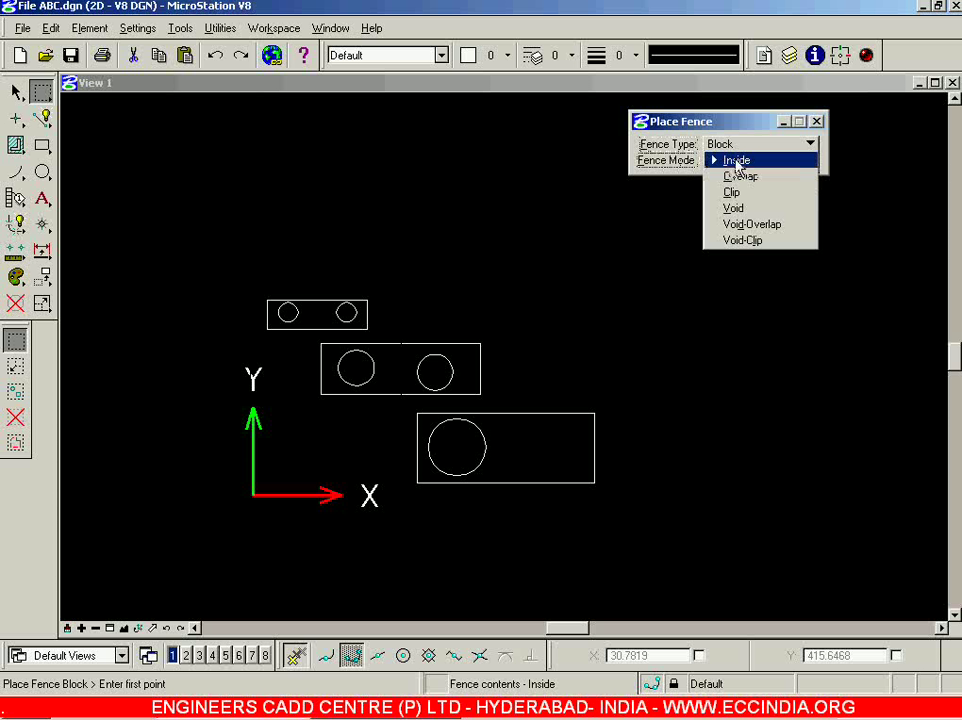
{"action": "left_click", "coordinate": [752, 177]}
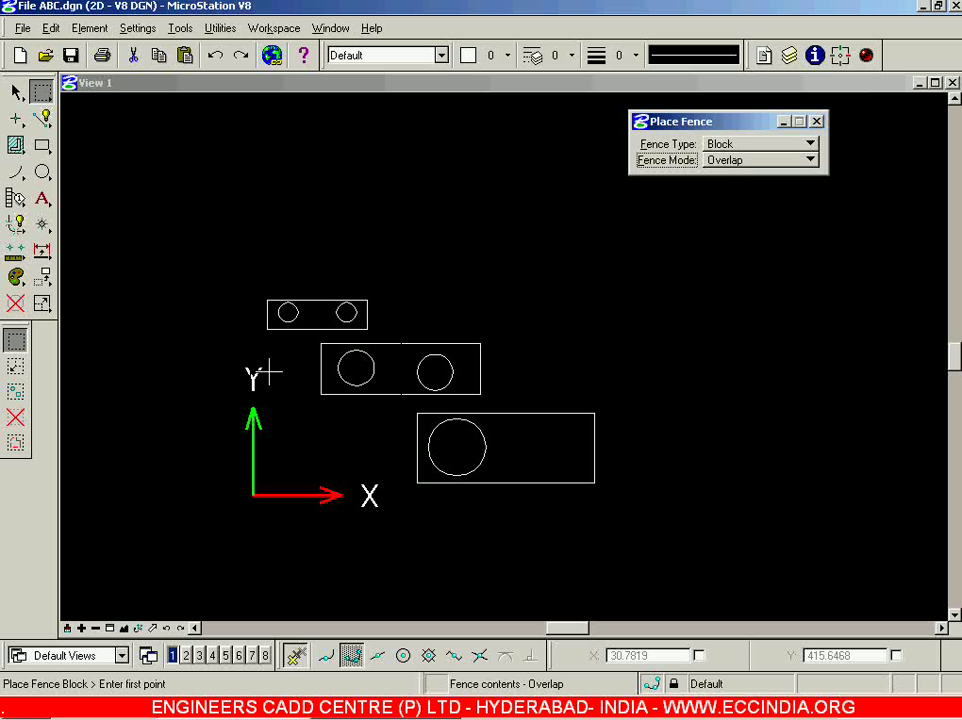
- Draw a Block fence over the top rectangle and middle rectangle's left part, then set mode to Inside
{"action": "scroll", "coordinate": [245, 275], "scroll_direction": "up", "scroll_amount": 1}
{"action": "left_click", "coordinate": [253, 292]}
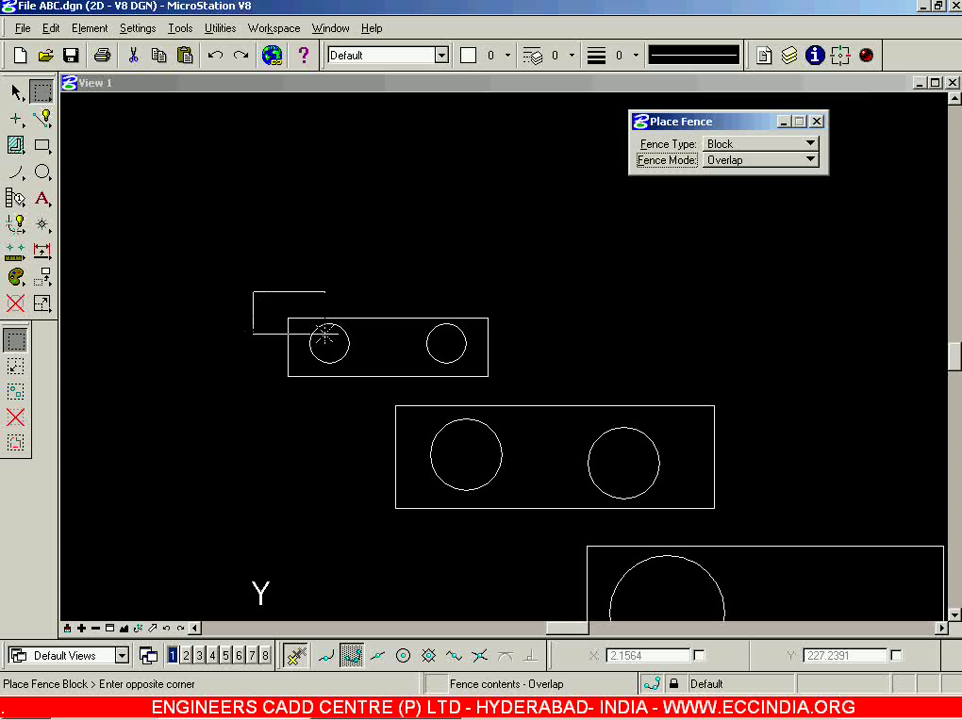
{"action": "left_click", "coordinate": [629, 522]}
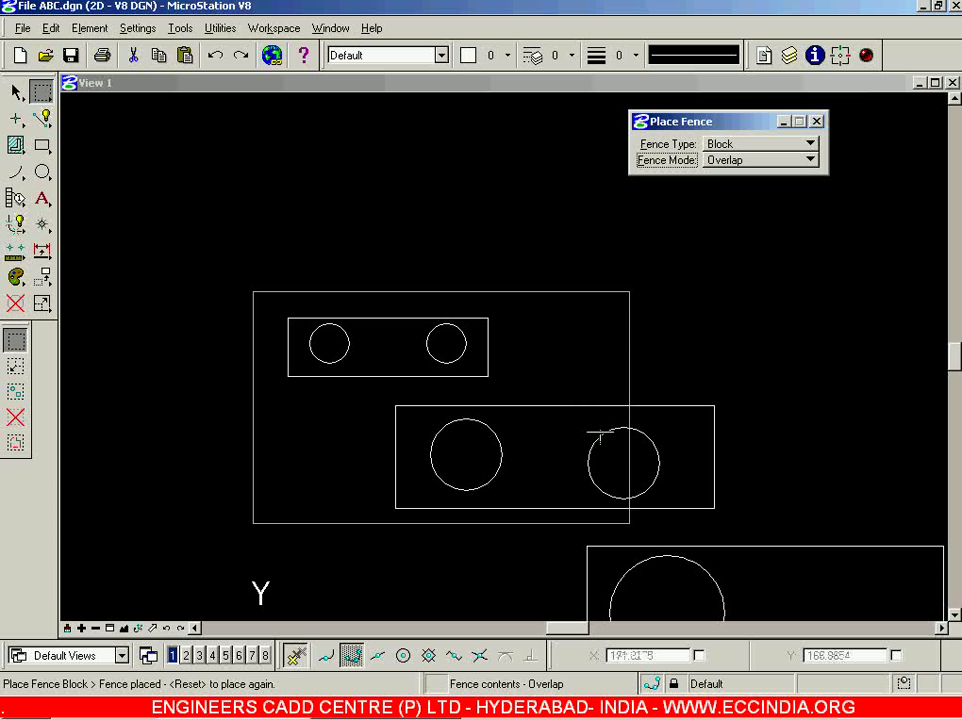
{"action": "left_click", "coordinate": [758, 160]}
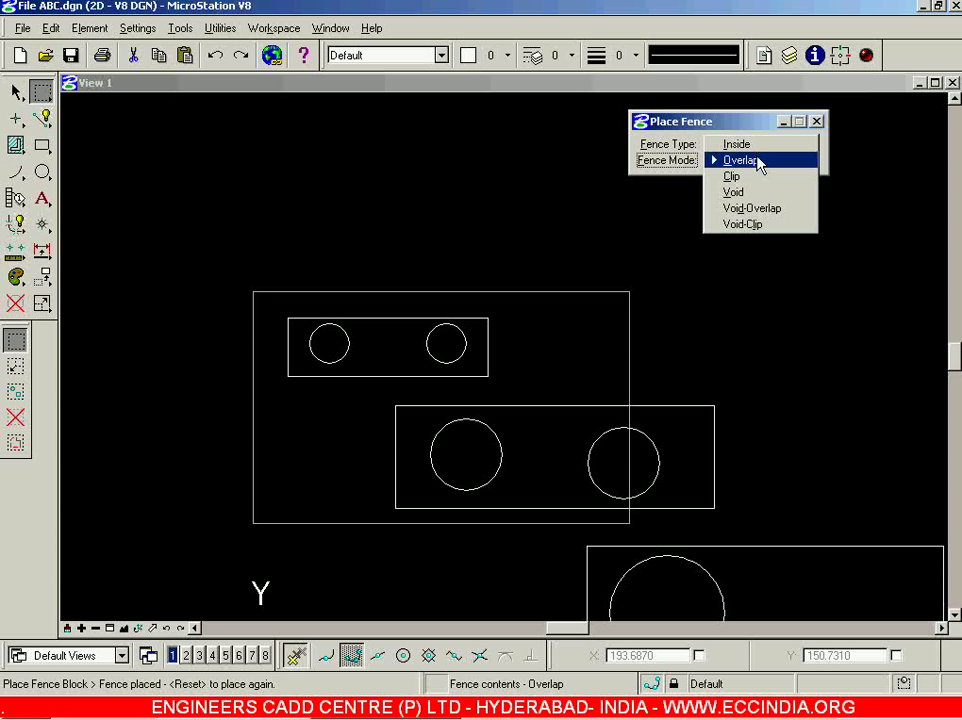
{"action": "left_click", "coordinate": [737, 144]}
{"action": "scroll", "coordinate": [390, 271], "scroll_direction": "down", "scroll_amount": 3}
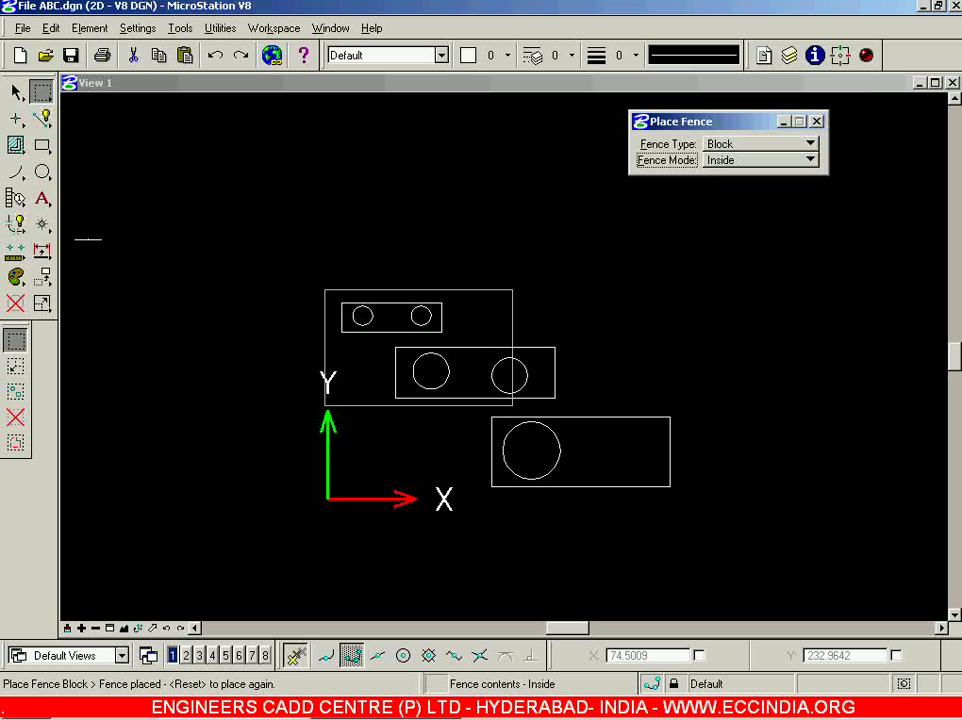
- Move the Inside fence contents to the upper left, undo it, and return to Place Fence
{"action": "left_click", "coordinate": [42, 276]}
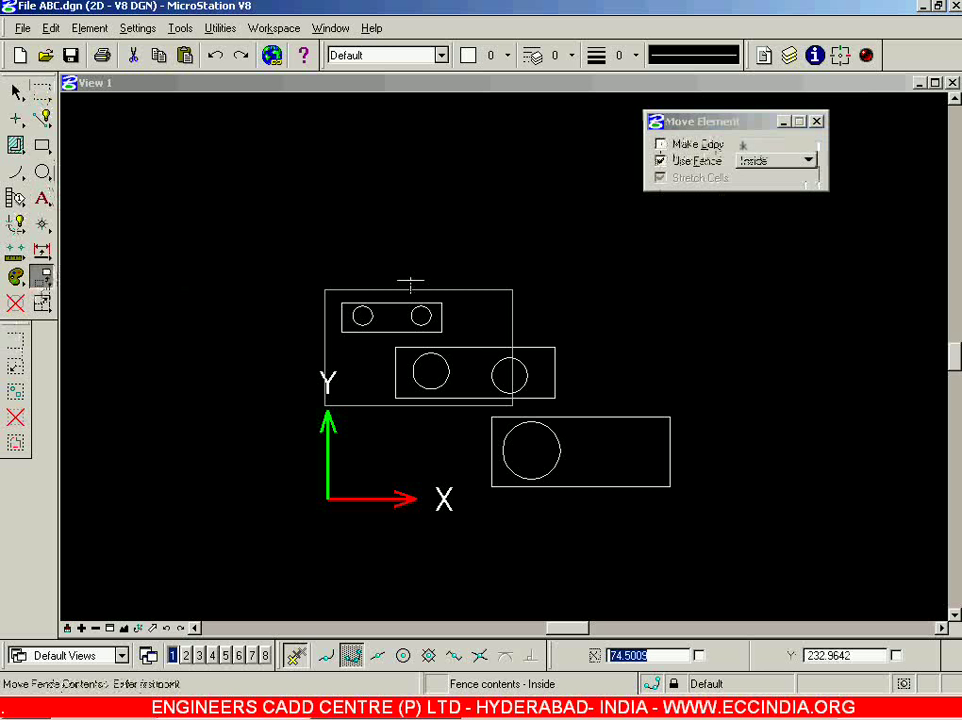
{"action": "left_click", "coordinate": [424, 289]}
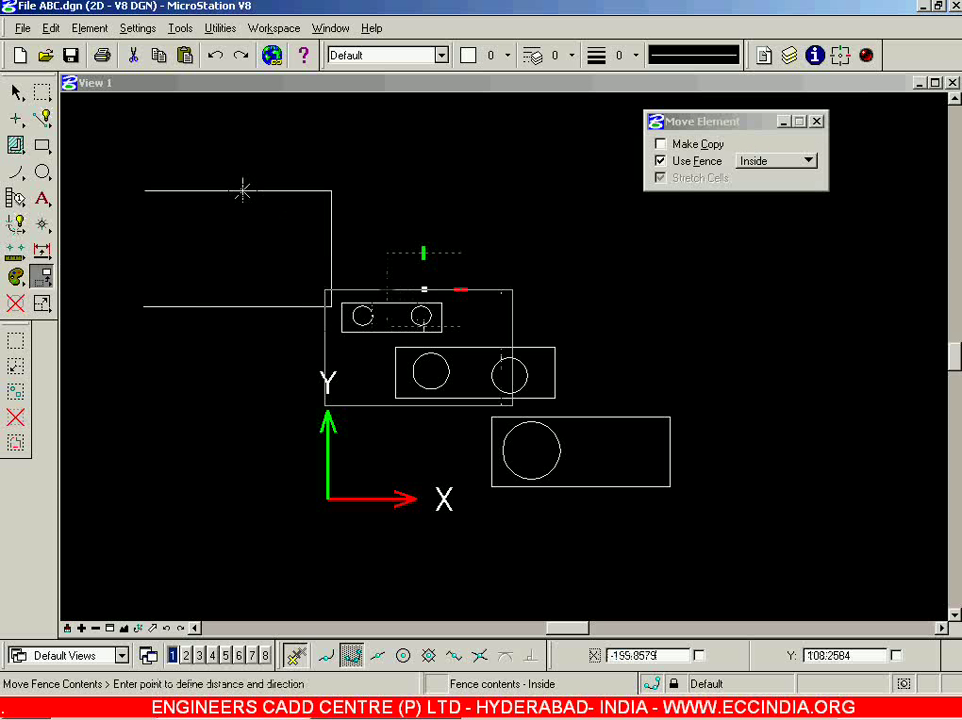
{"action": "left_click", "coordinate": [243, 190]}
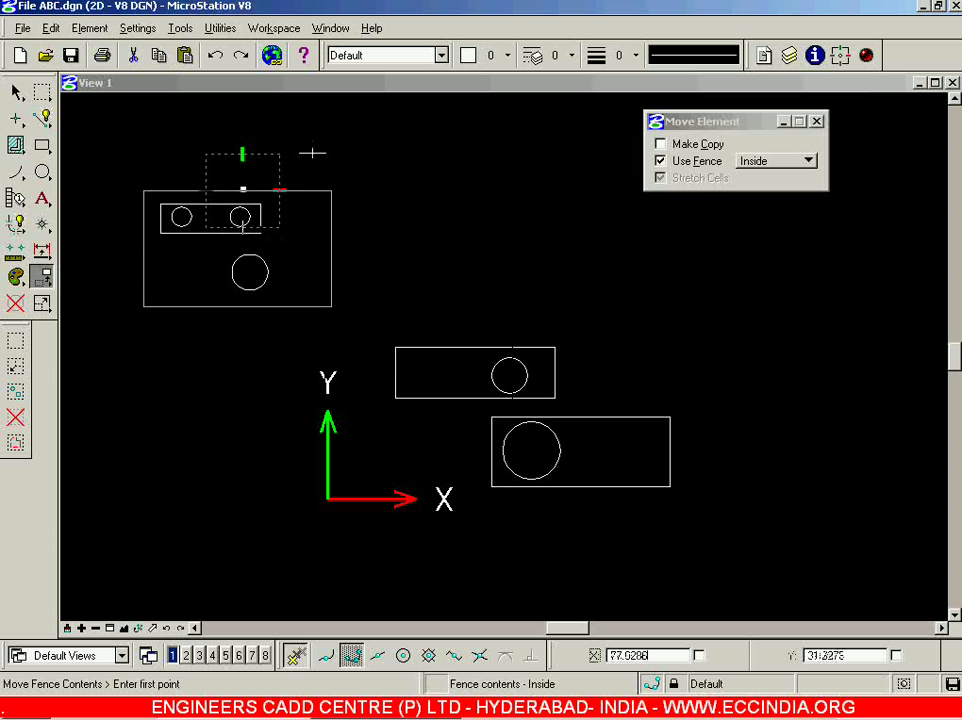
{"action": "left_click", "coordinate": [215, 55]}
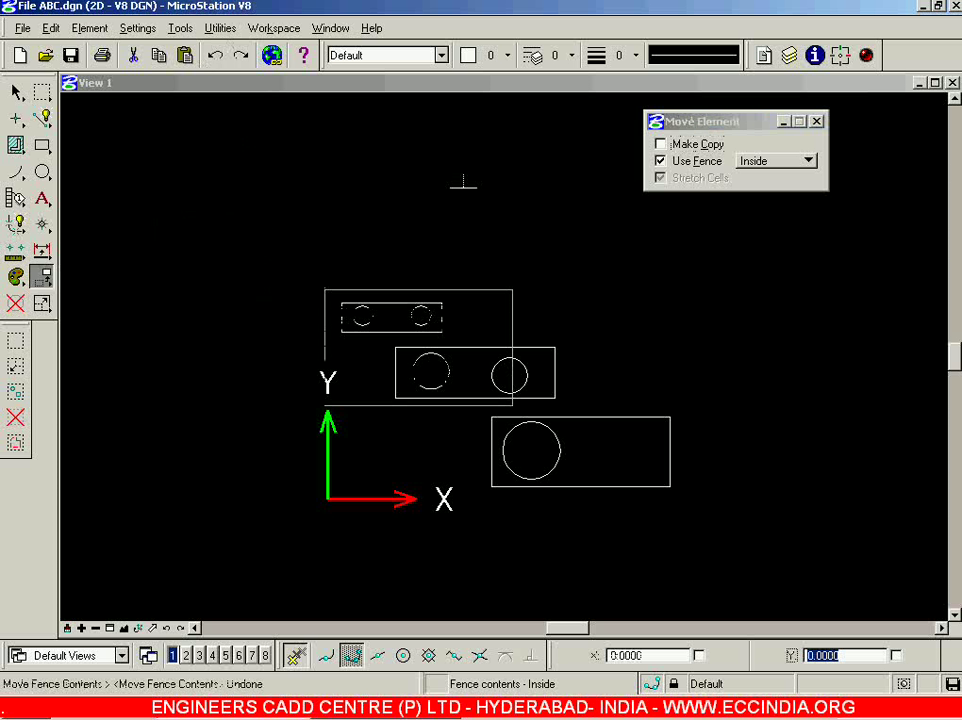
{"action": "left_click", "coordinate": [41, 92]}
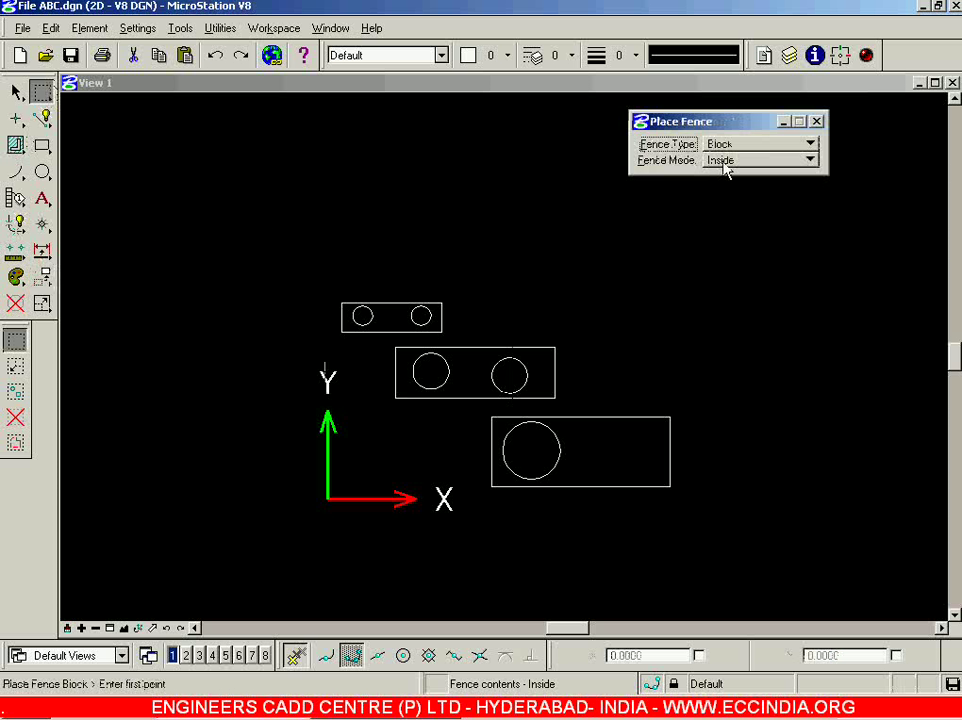
- Set fence mode to Overlap and draw a Block fence across the top two rectangles
{"action": "left_click", "coordinate": [724, 162]}
{"action": "left_click", "coordinate": [745, 176]}
{"action": "left_click", "coordinate": [323, 282]}
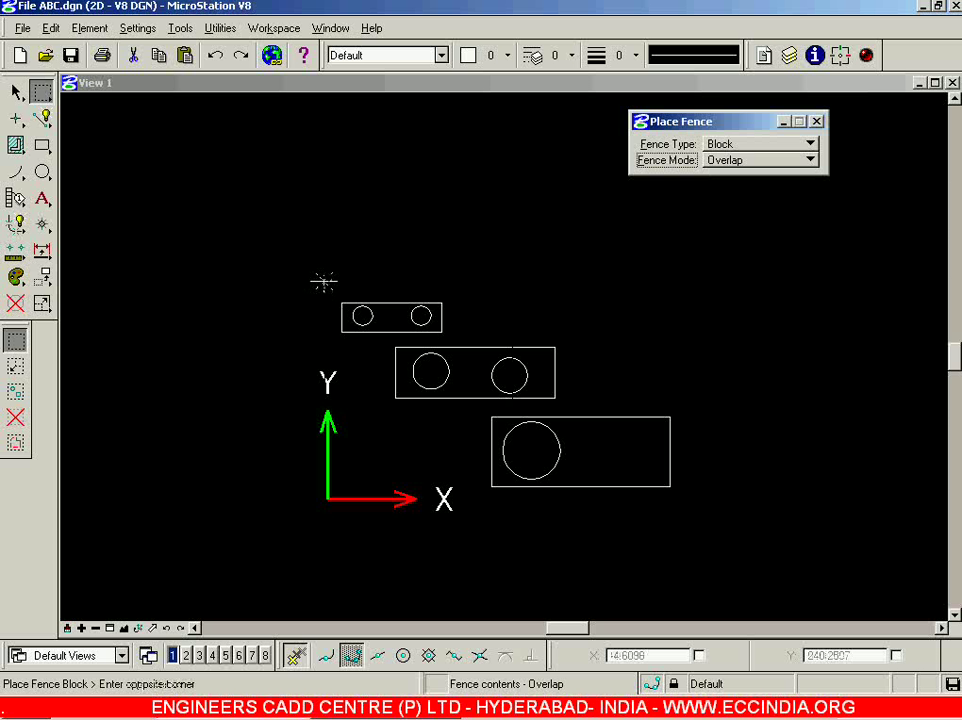
{"action": "left_click", "coordinate": [512, 408]}
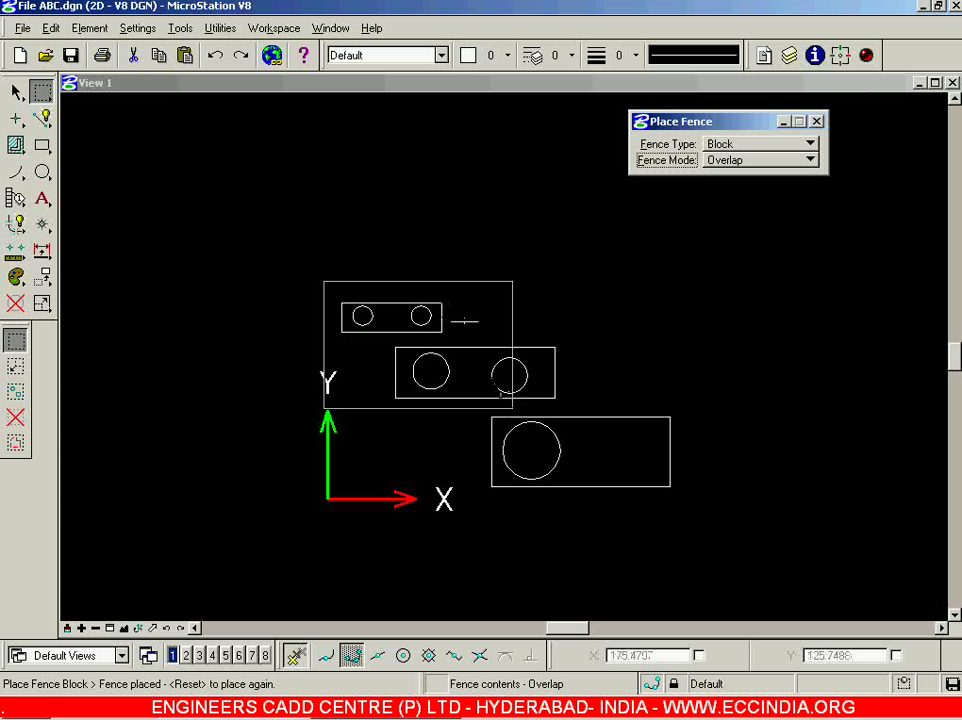
- Move the Overlap fence contents to the upper left, then undo and redo the move
{"action": "left_click", "coordinate": [41, 276]}
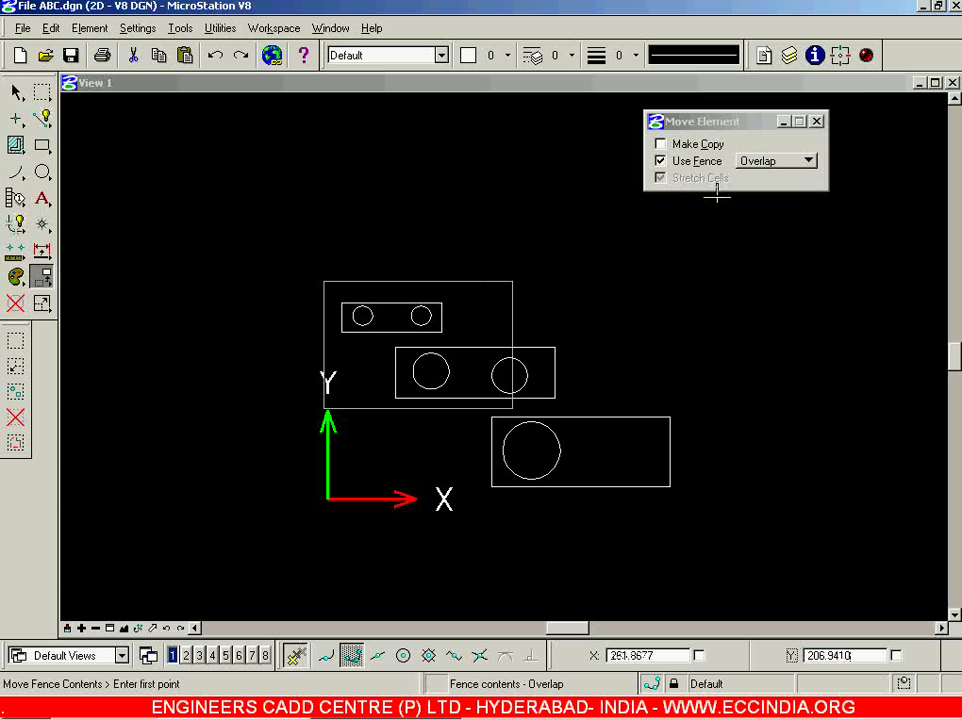
{"action": "left_click", "coordinate": [757, 162]}
{"action": "left_click", "coordinate": [800, 161]}
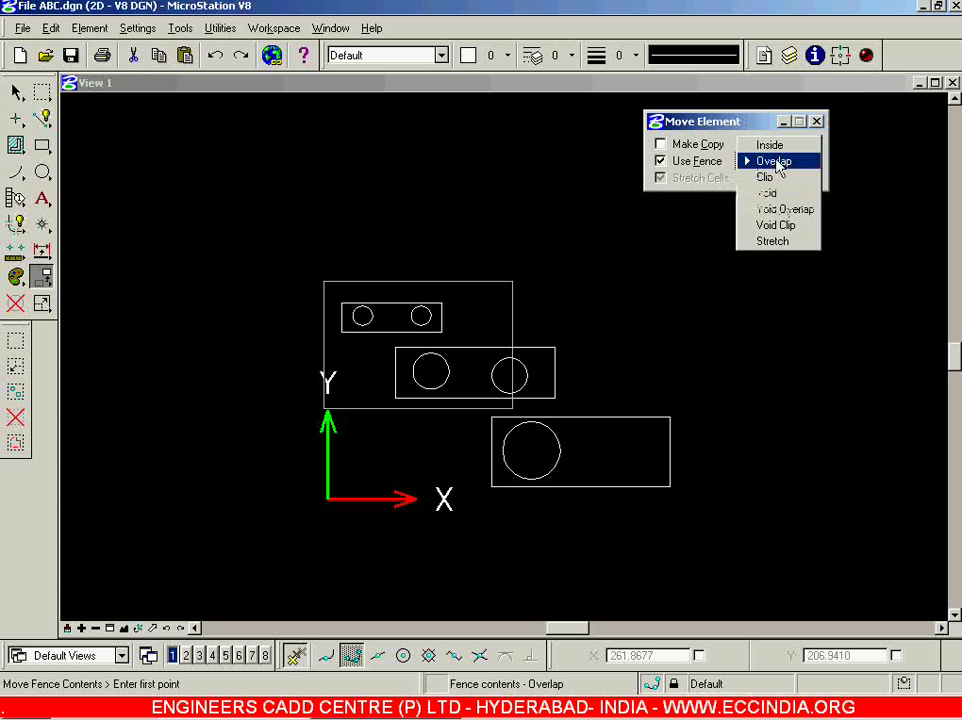
{"action": "left_click", "coordinate": [42, 92]}
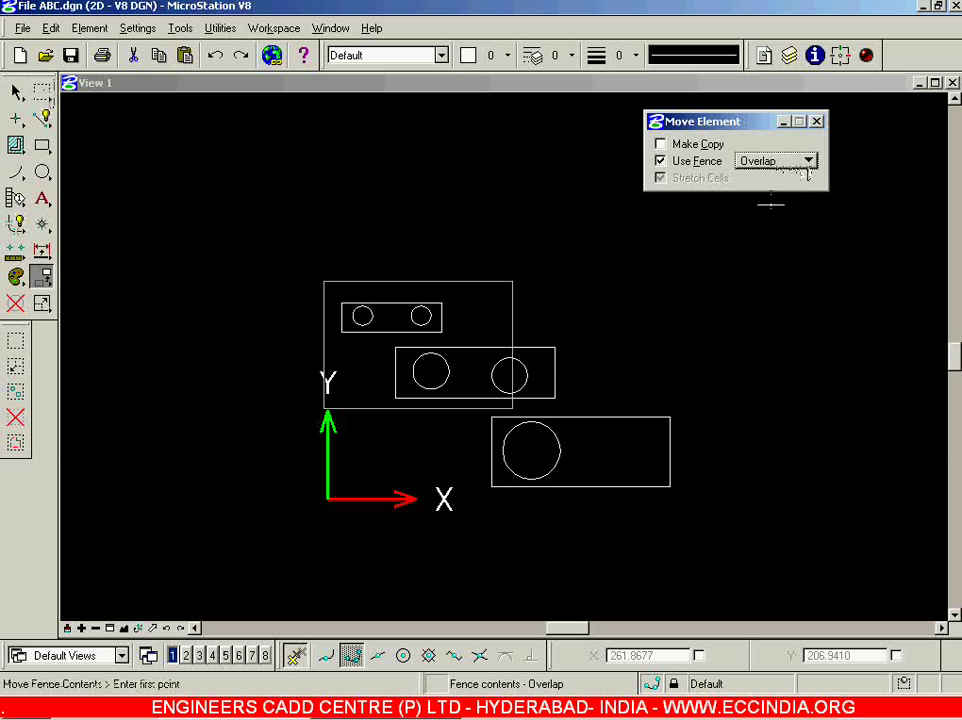
{"action": "left_click", "coordinate": [414, 281]}
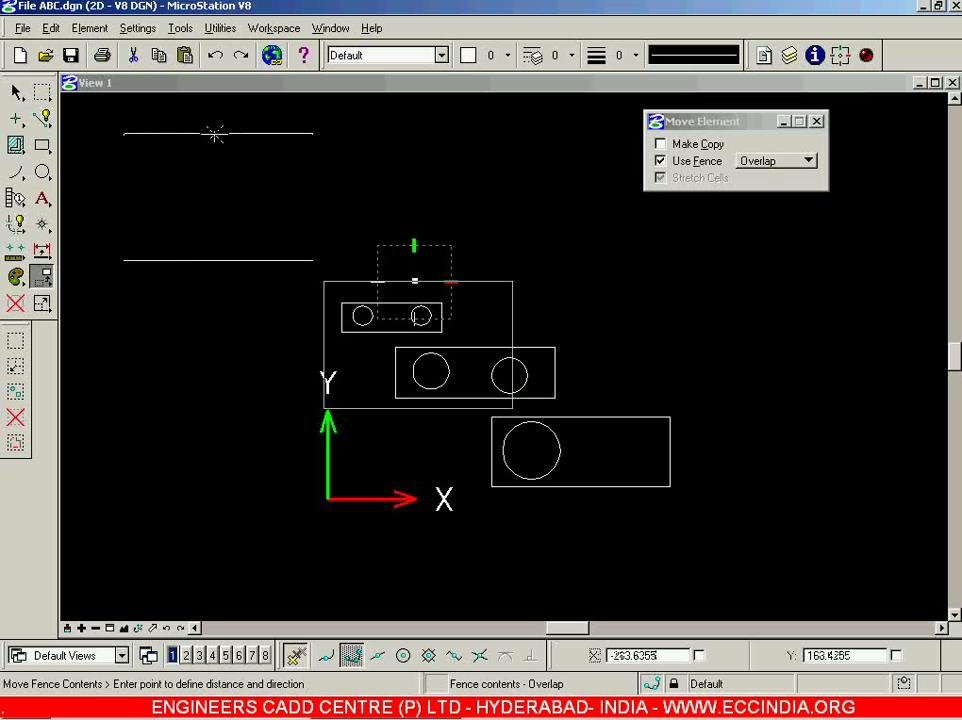
{"action": "left_click", "coordinate": [205, 133]}
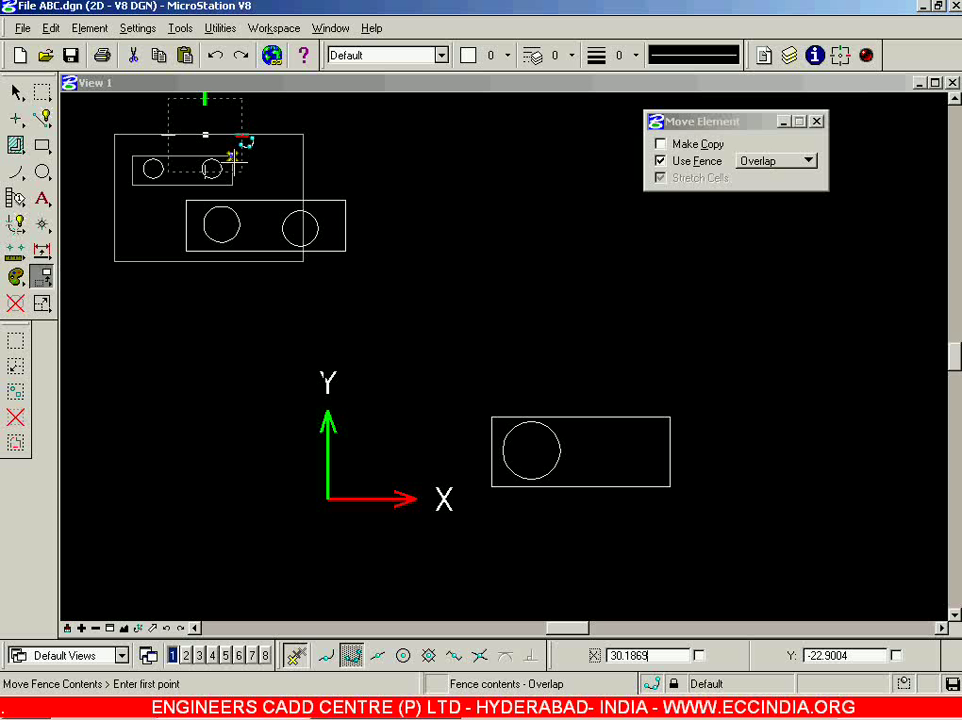
{"action": "left_click", "coordinate": [240, 55]}
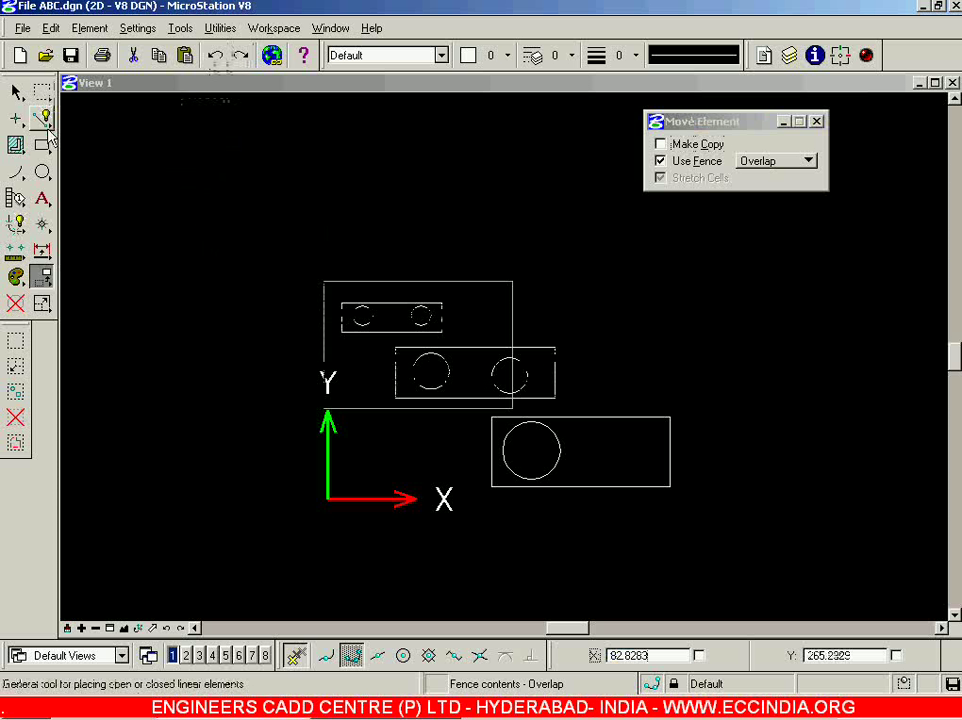
- Place a Clip-mode Block fence around the top rectangle, crossing the middle rectangle's right circle
{"action": "left_click", "coordinate": [42, 93]}
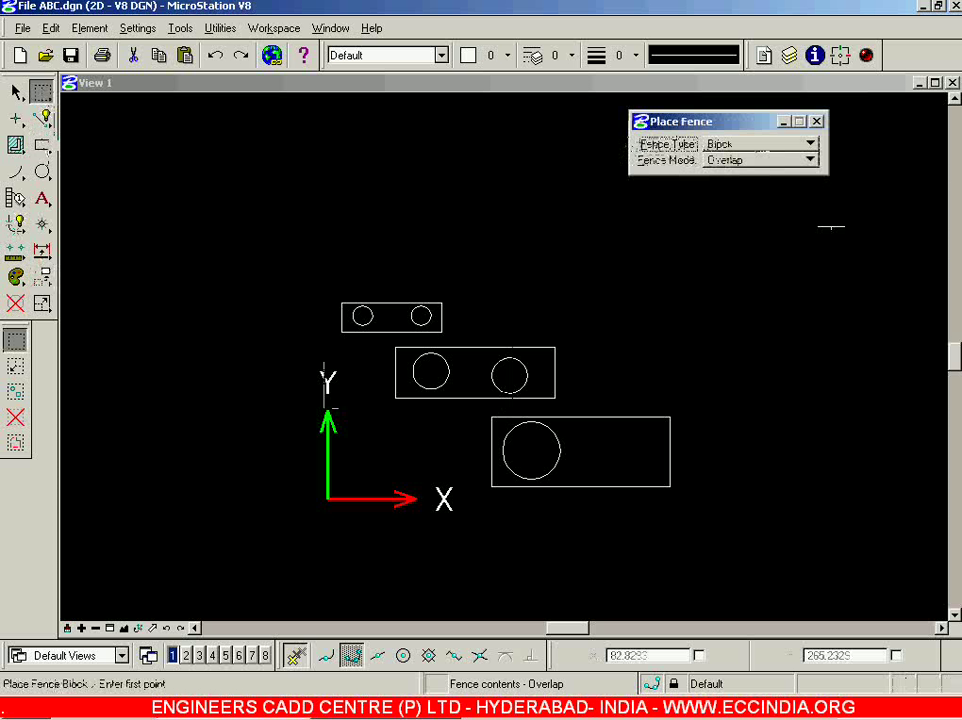
{"action": "left_click", "coordinate": [789, 164]}
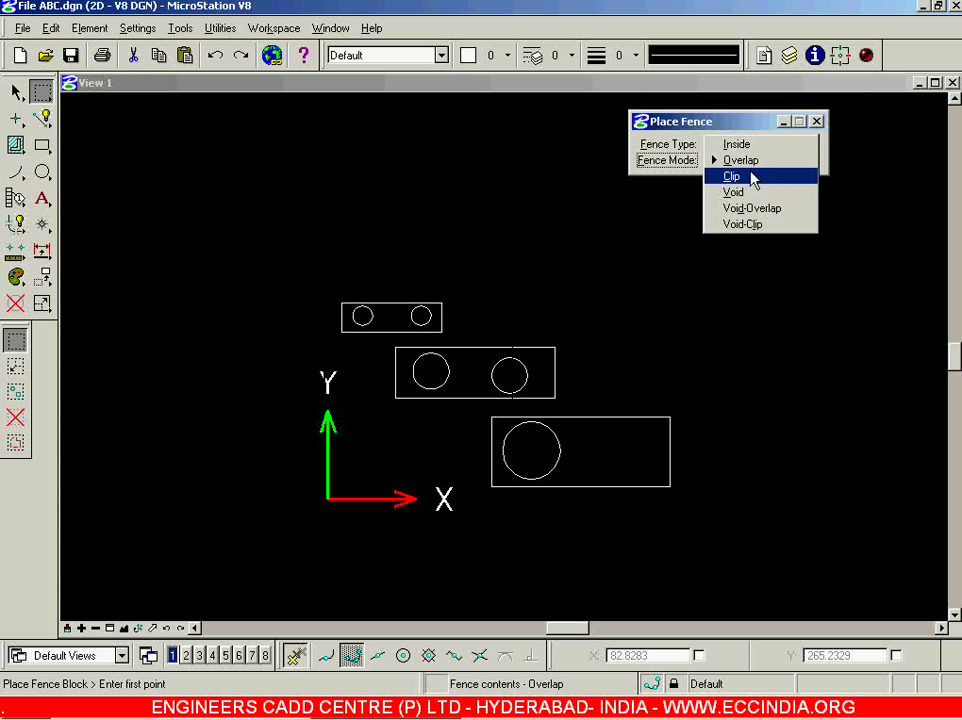
{"action": "left_click", "coordinate": [752, 177]}
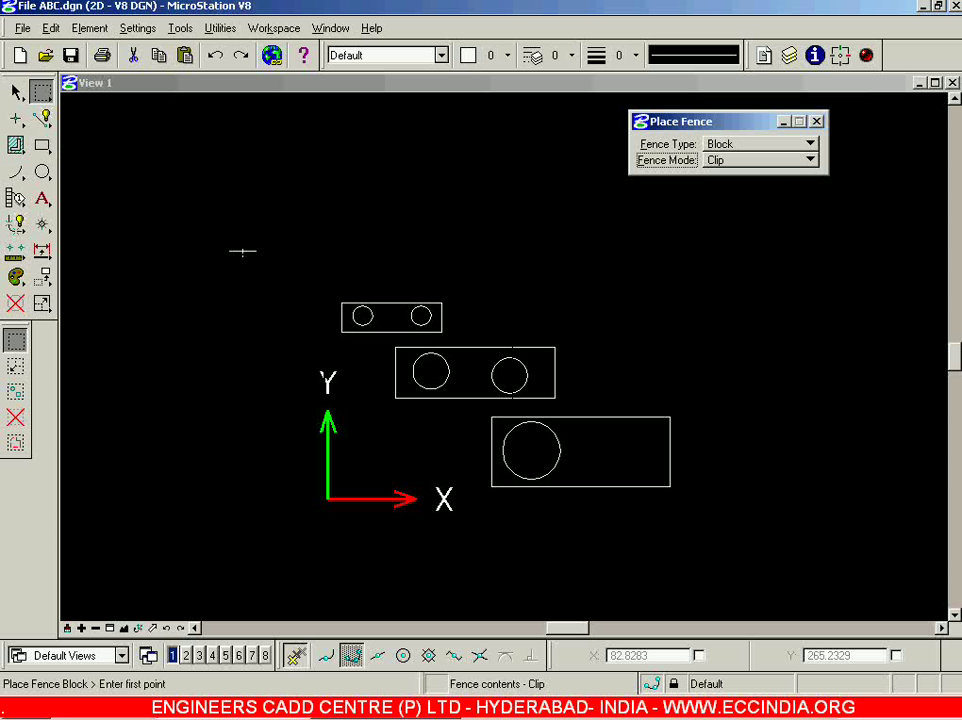
{"action": "left_click", "coordinate": [323, 286]}
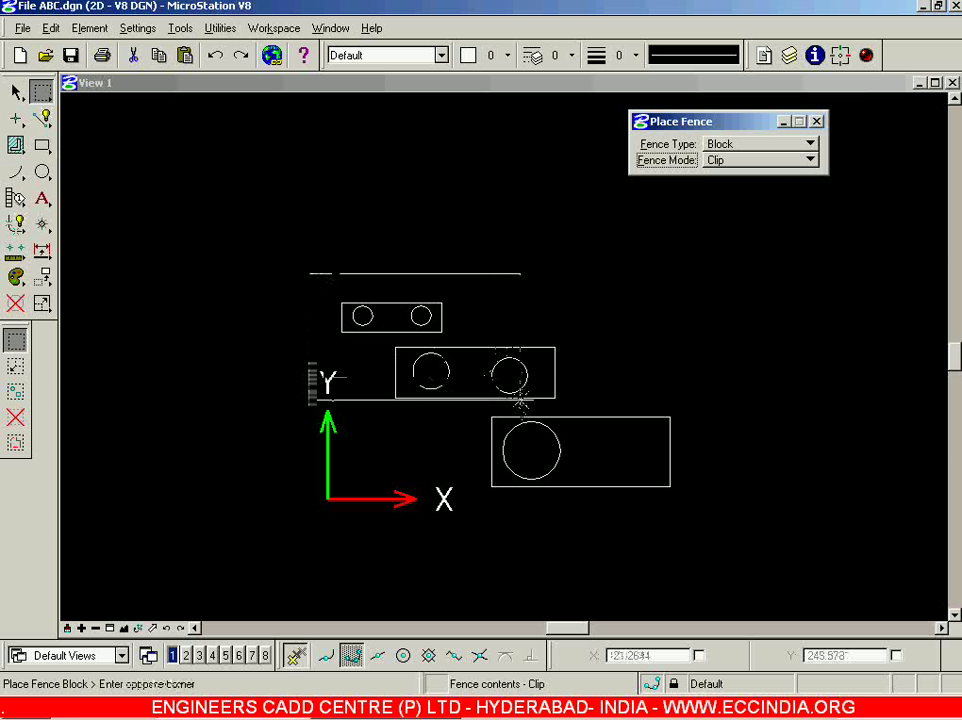
{"action": "left_click", "coordinate": [513, 408]}
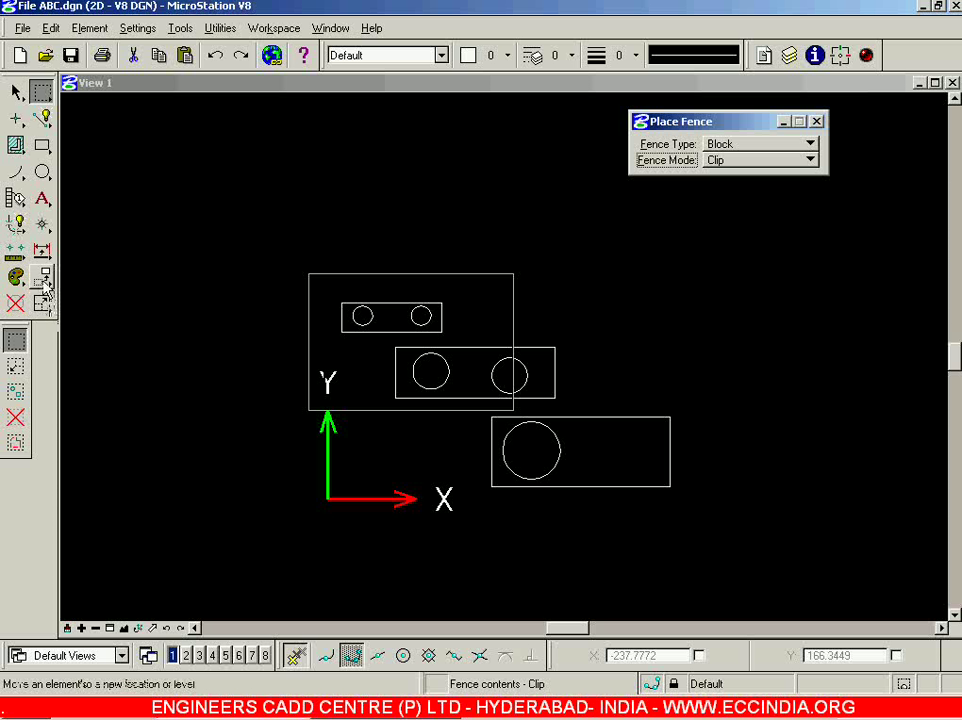
{"action": "left_click", "coordinate": [43, 282]}
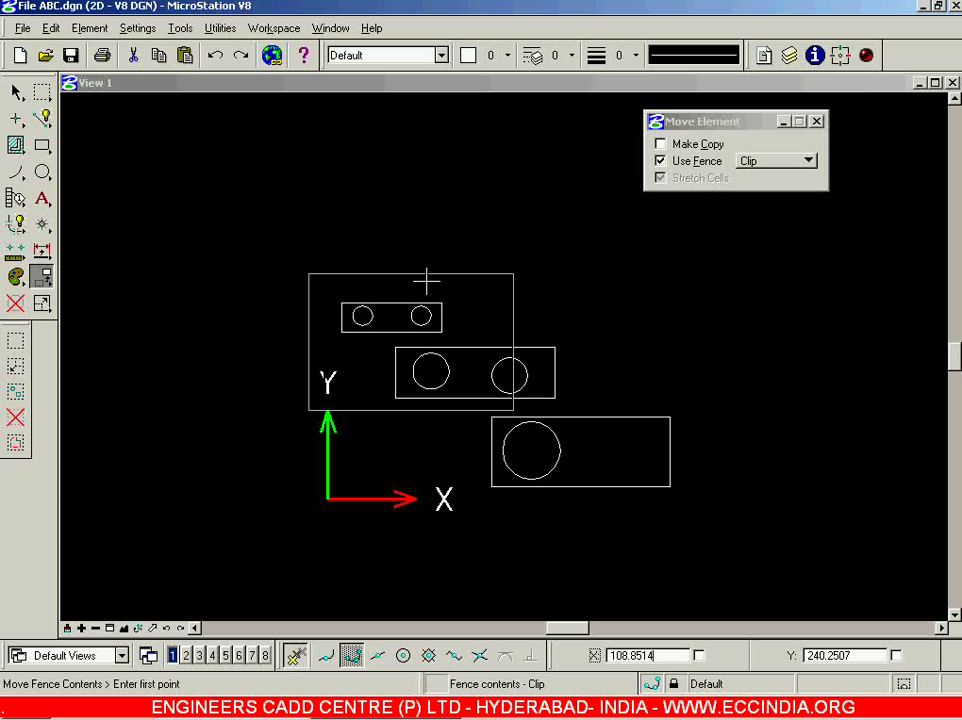
{"action": "left_click", "coordinate": [427, 280]}
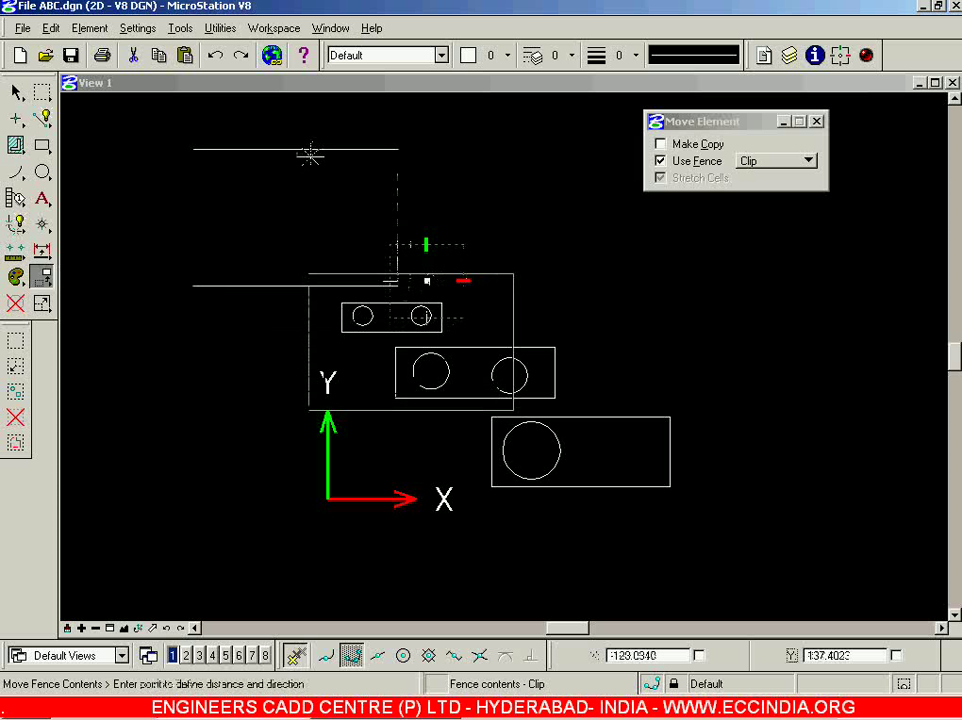
{"action": "left_click", "coordinate": [301, 154]}
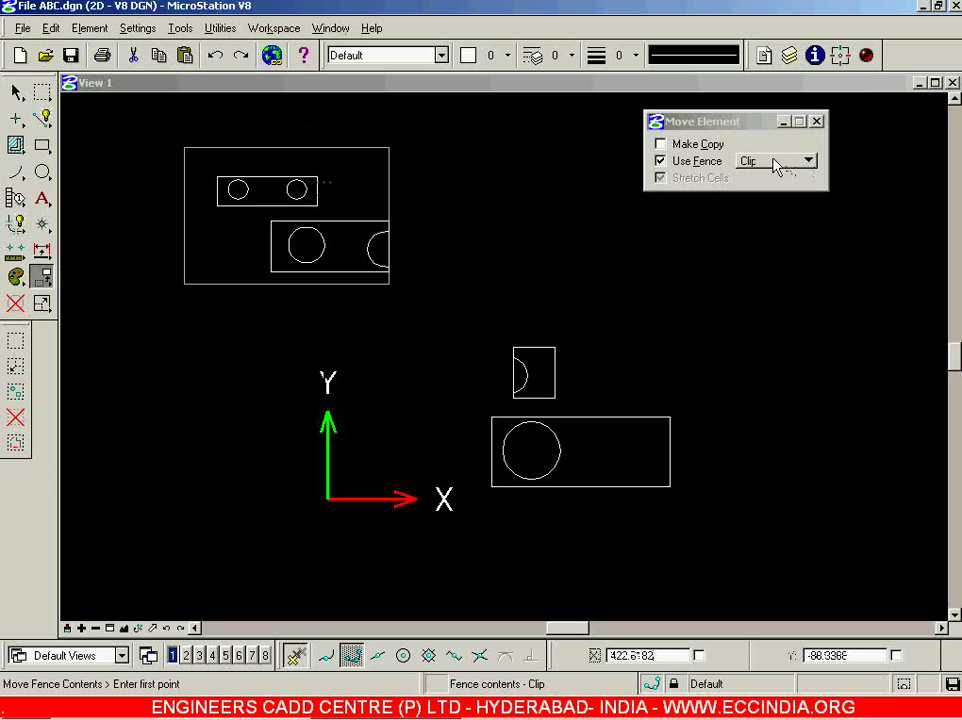
{"action": "left_click", "coordinate": [215, 56]}
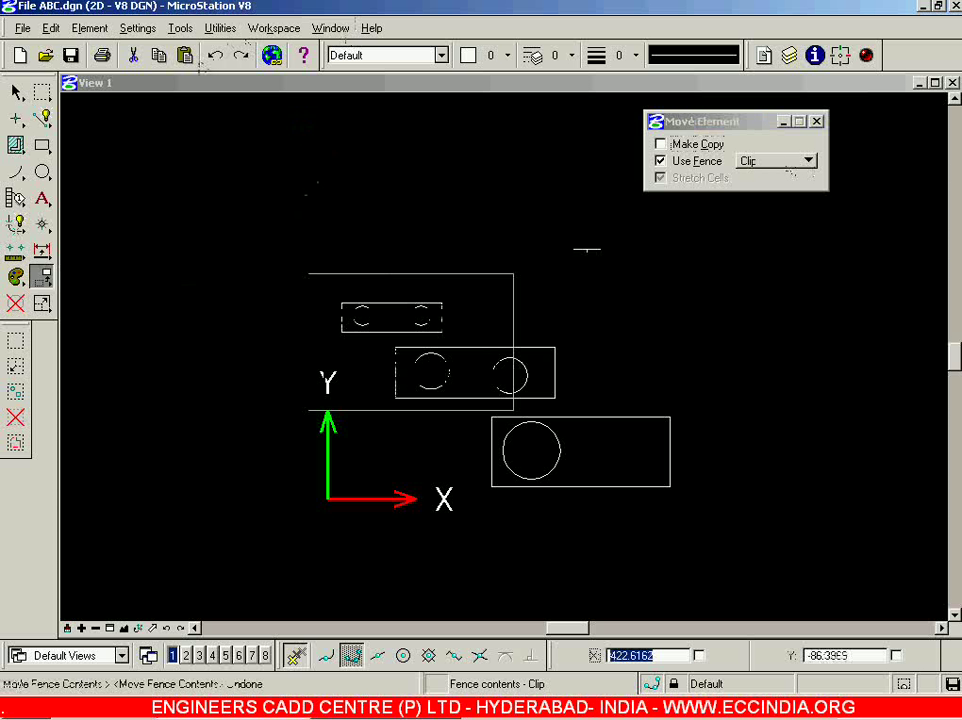
{"action": "left_click", "coordinate": [784, 162]}
{"action": "left_click", "coordinate": [773, 144]}
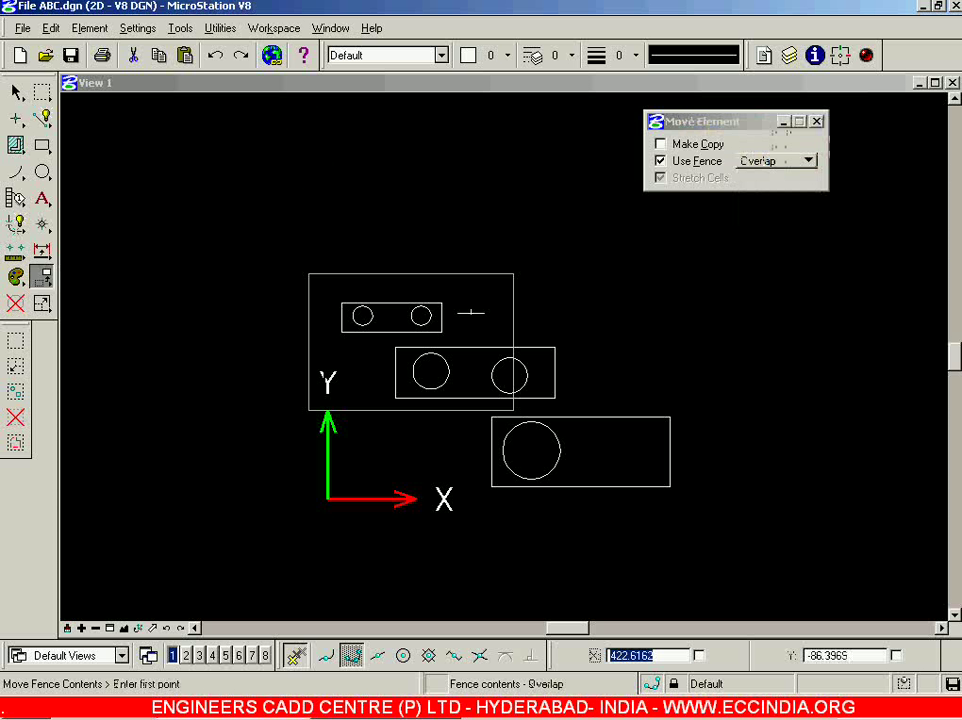
{"action": "left_click", "coordinate": [452, 287]}
{"action": "left_click", "coordinate": [275, 155]}
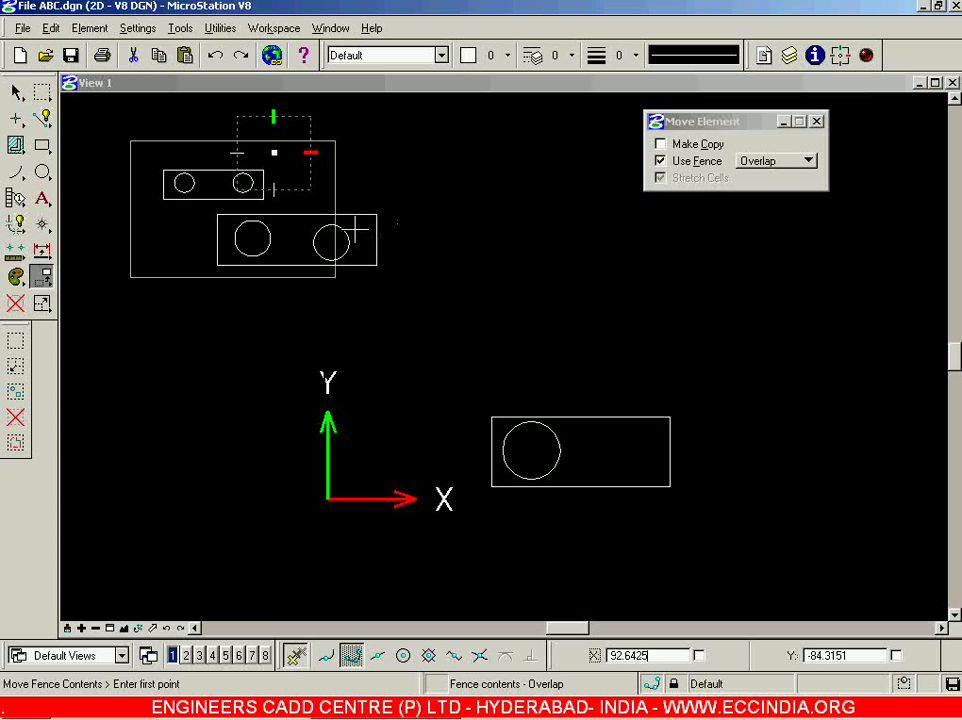
{"action": "left_click", "coordinate": [794, 161]}
{"action": "left_click", "coordinate": [767, 177]}
{"action": "left_click", "coordinate": [299, 152]}
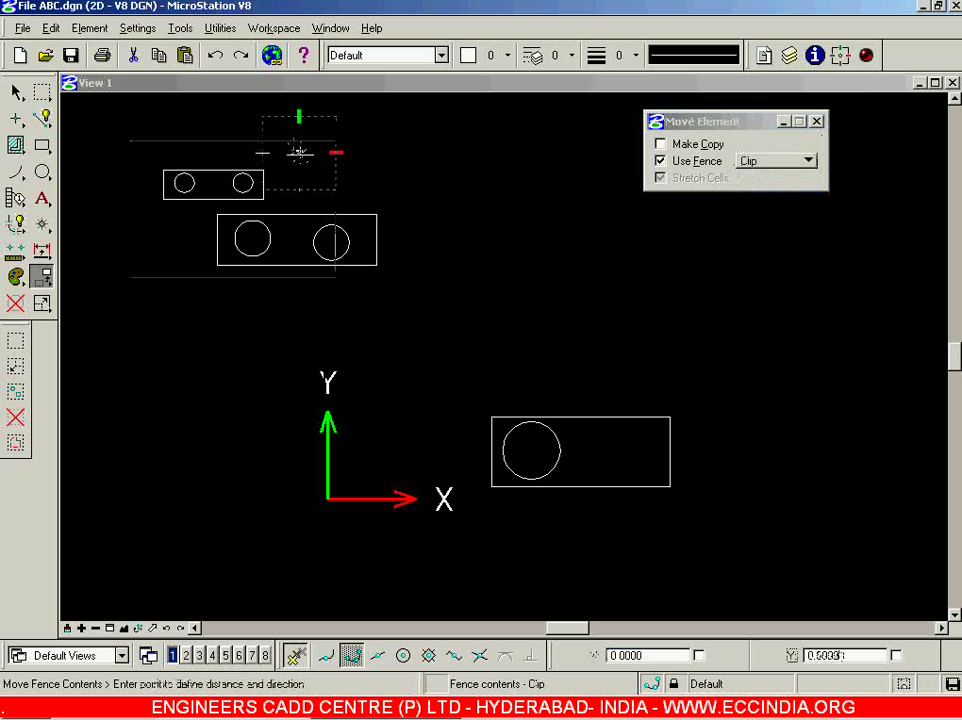
{"action": "left_click", "coordinate": [659, 257]}
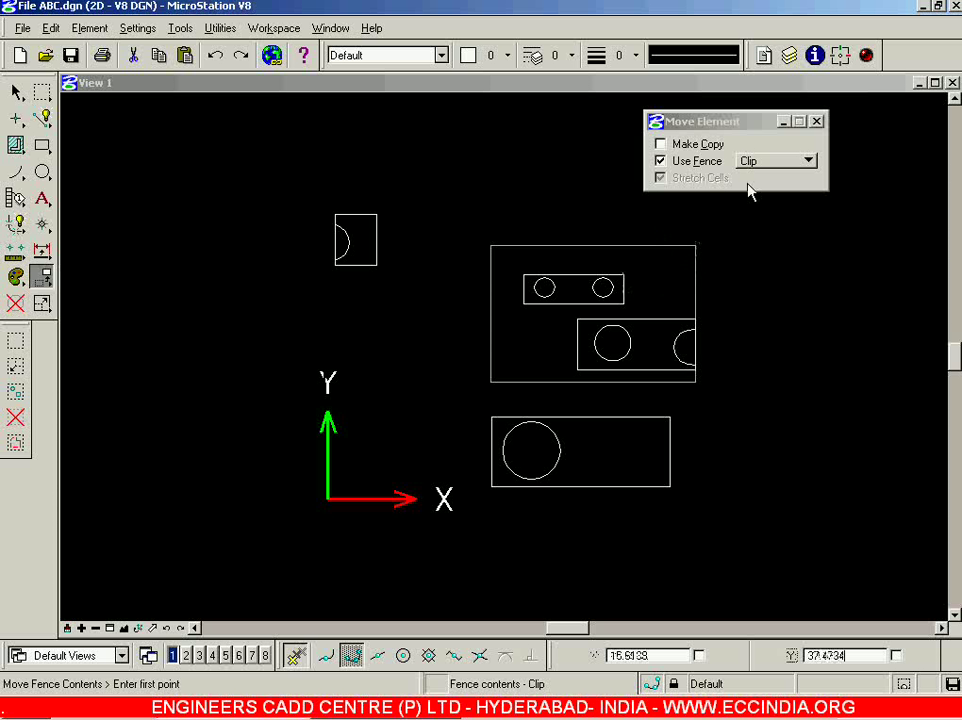
{"action": "left_click", "coordinate": [788, 160]}
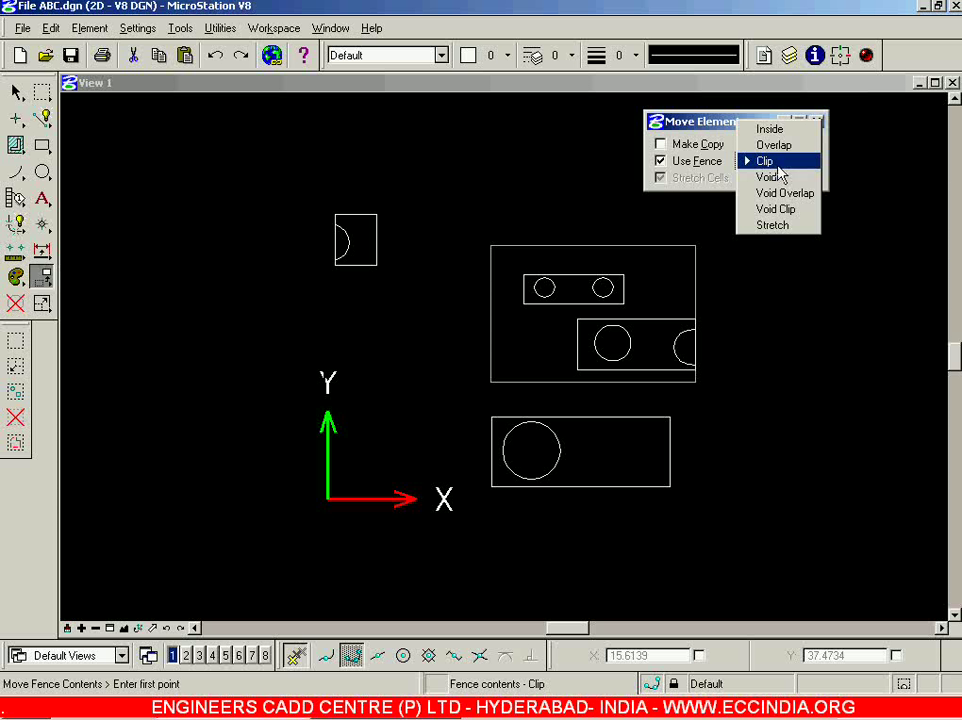
{"action": "left_click", "coordinate": [216, 59]}
{"action": "left_click", "coordinate": [218, 59]}
{"action": "left_click", "coordinate": [221, 60]}
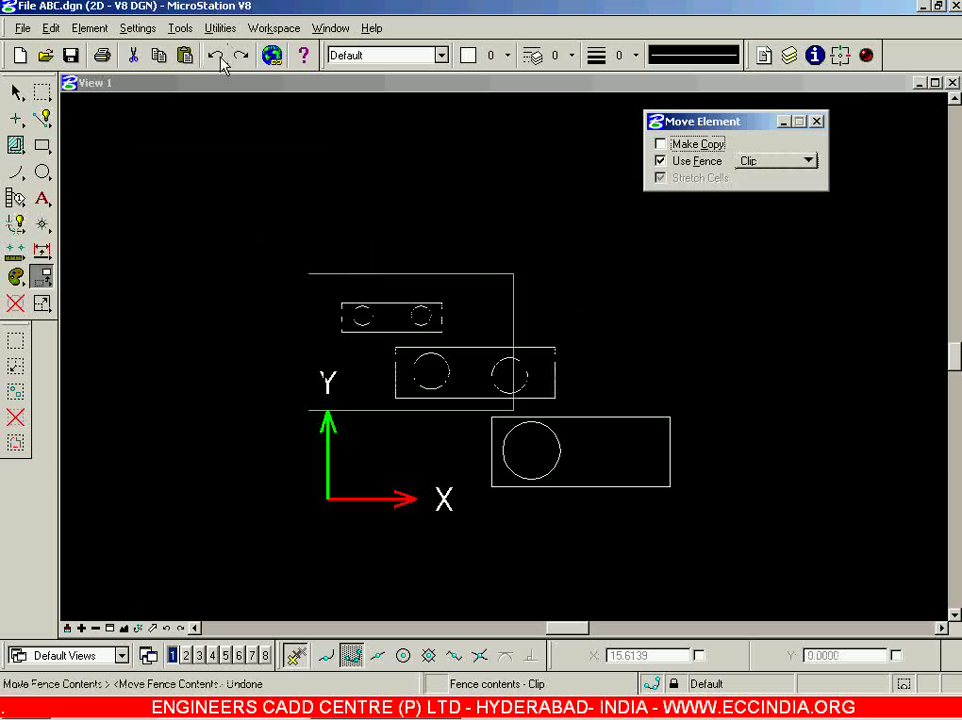
- Place a Void-mode block fence enclosing the small rectangle and the middle rectangle's left half
{"action": "left_click", "coordinate": [16, 92]}
{"action": "left_click", "coordinate": [41, 92]}
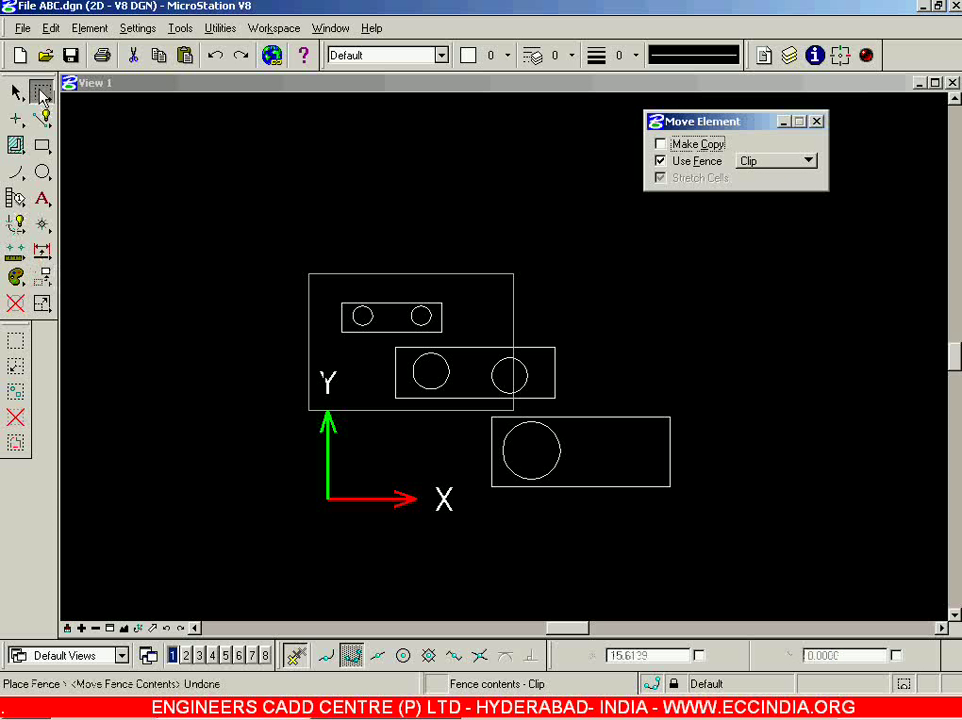
{"action": "left_click", "coordinate": [795, 160]}
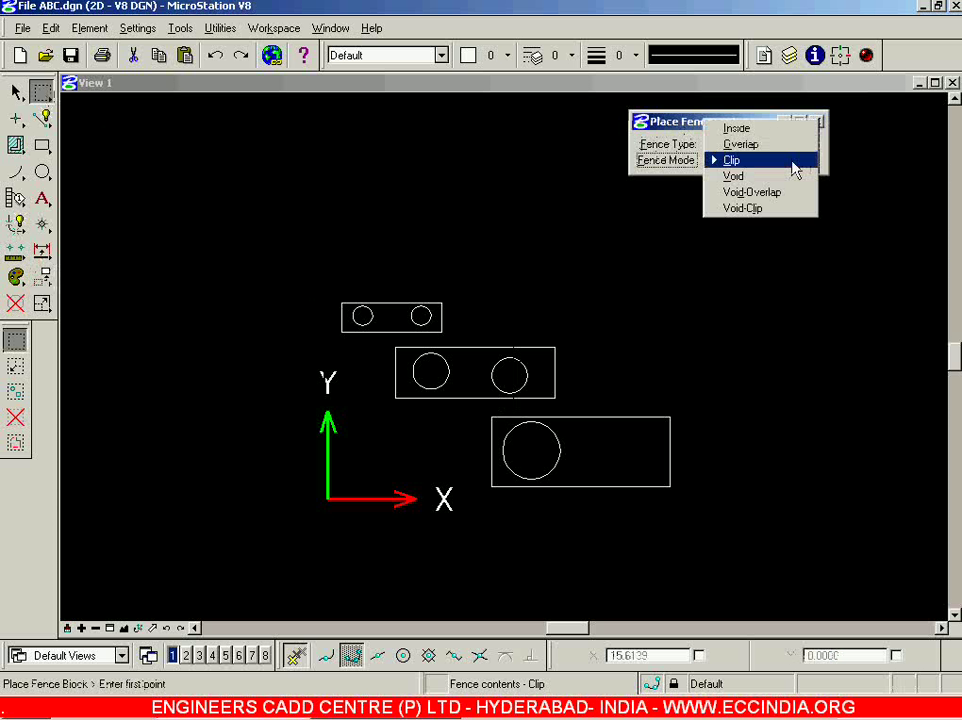
{"action": "left_click", "coordinate": [786, 174]}
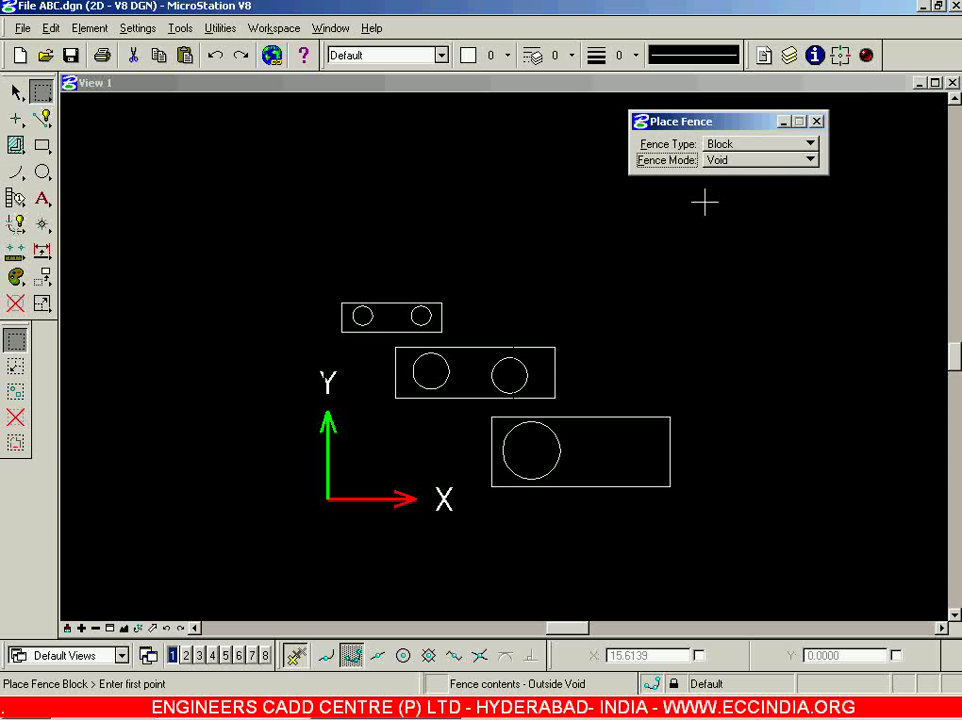
{"action": "left_click", "coordinate": [321, 281]}
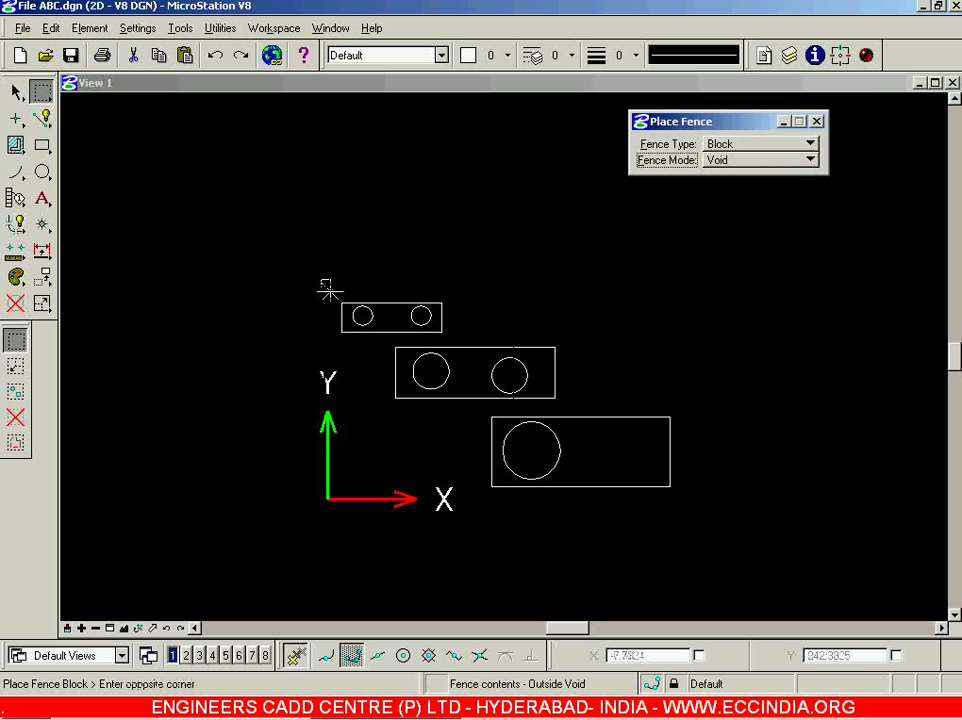
{"action": "left_click", "coordinate": [465, 413]}
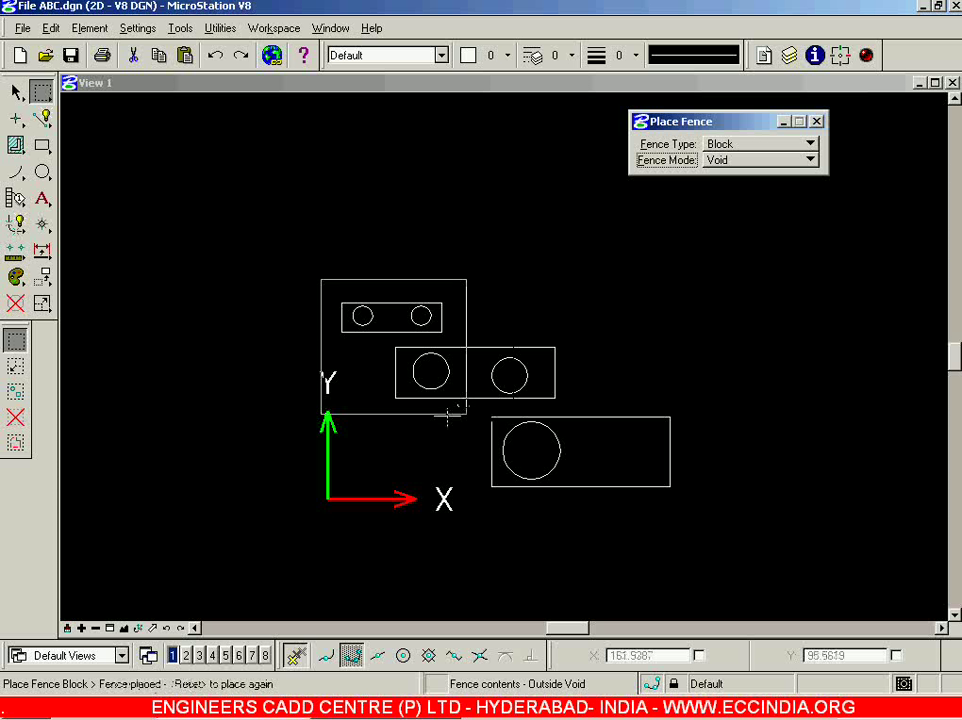
{"action": "left_click", "coordinate": [43, 280]}
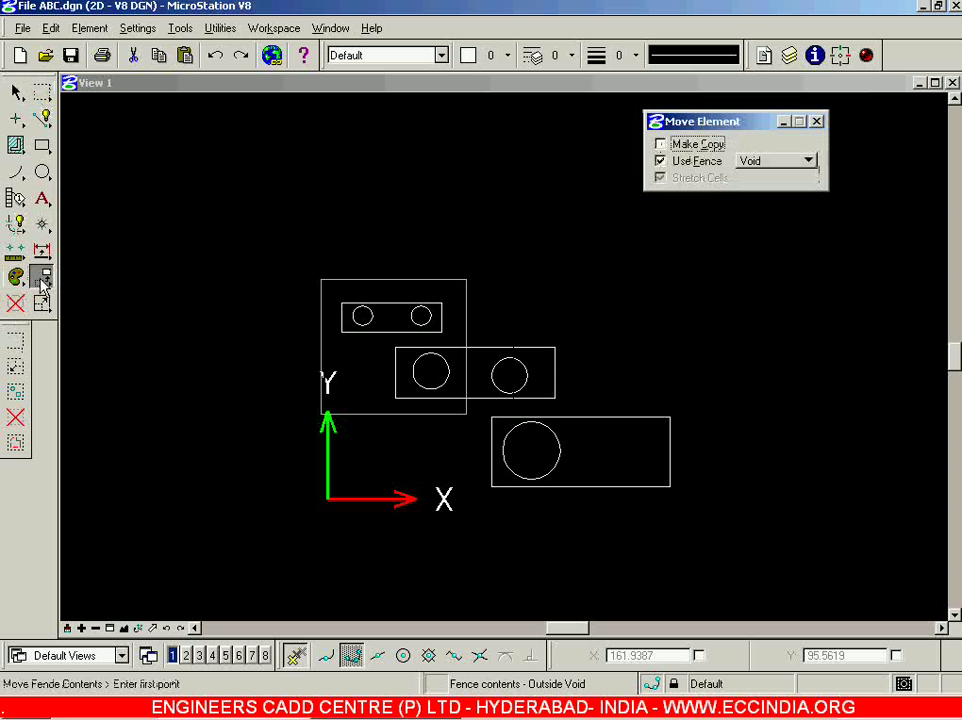
{"action": "left_click", "coordinate": [414, 289]}
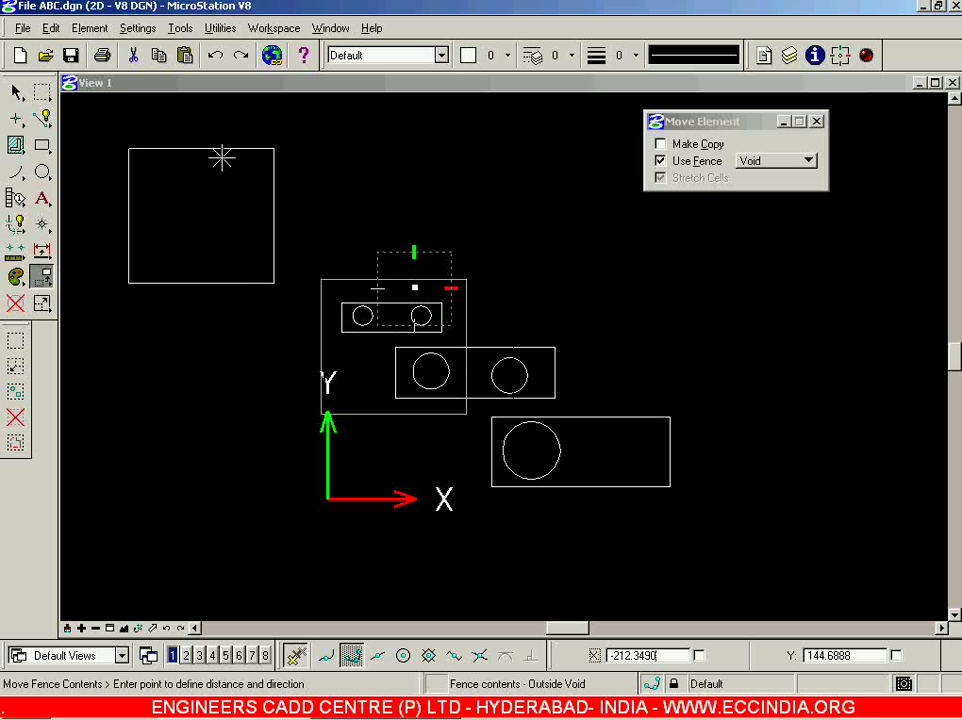
{"action": "left_click", "coordinate": [222, 157]}
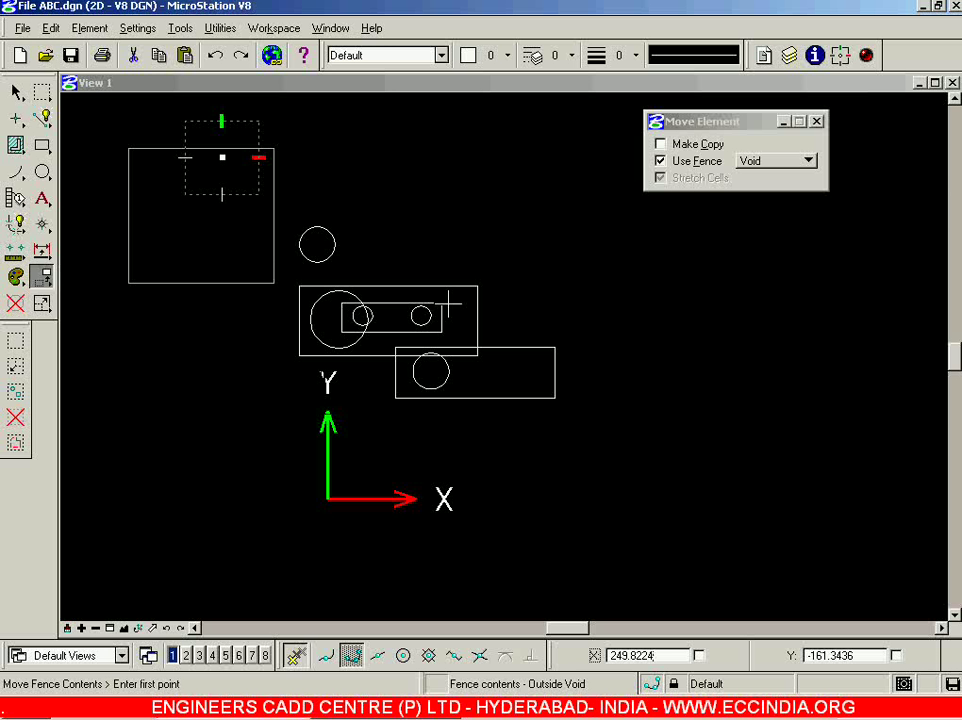
{"action": "key", "text": "ctrl+z"}
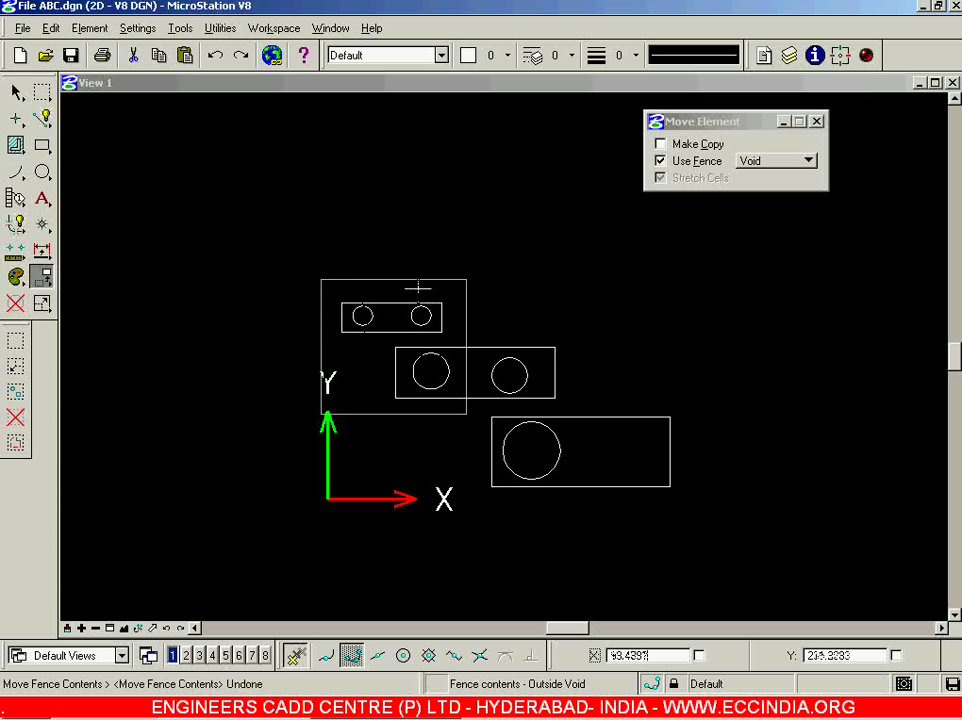
{"action": "left_click", "coordinate": [418, 288]}
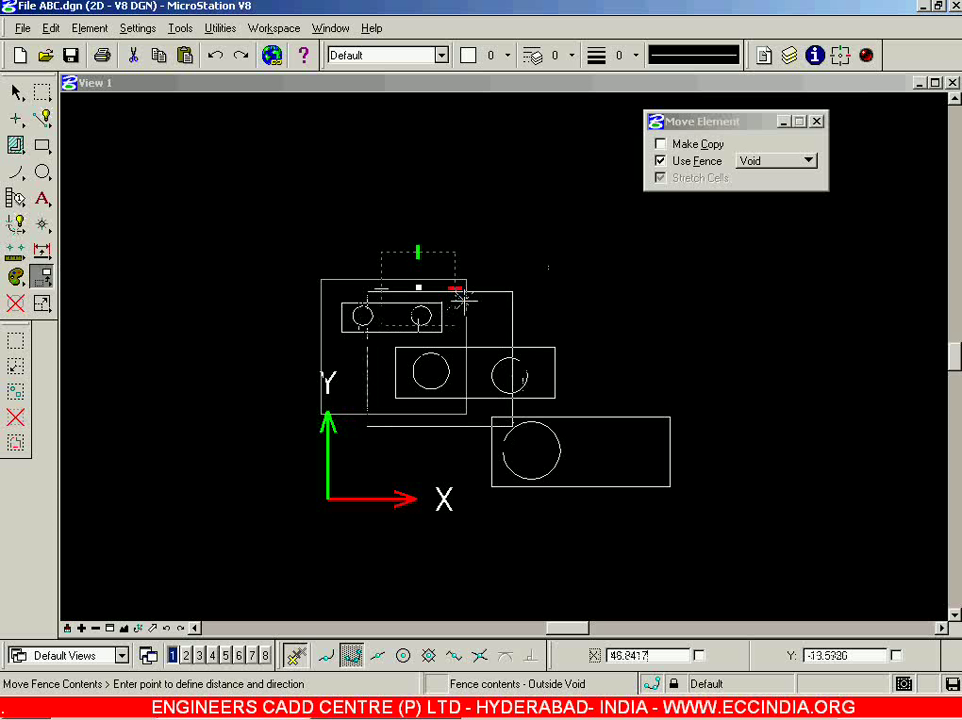
{"action": "left_click", "coordinate": [783, 255]}
{"action": "scroll", "coordinate": [638, 365], "scroll_direction": "down", "scroll_amount": 3}
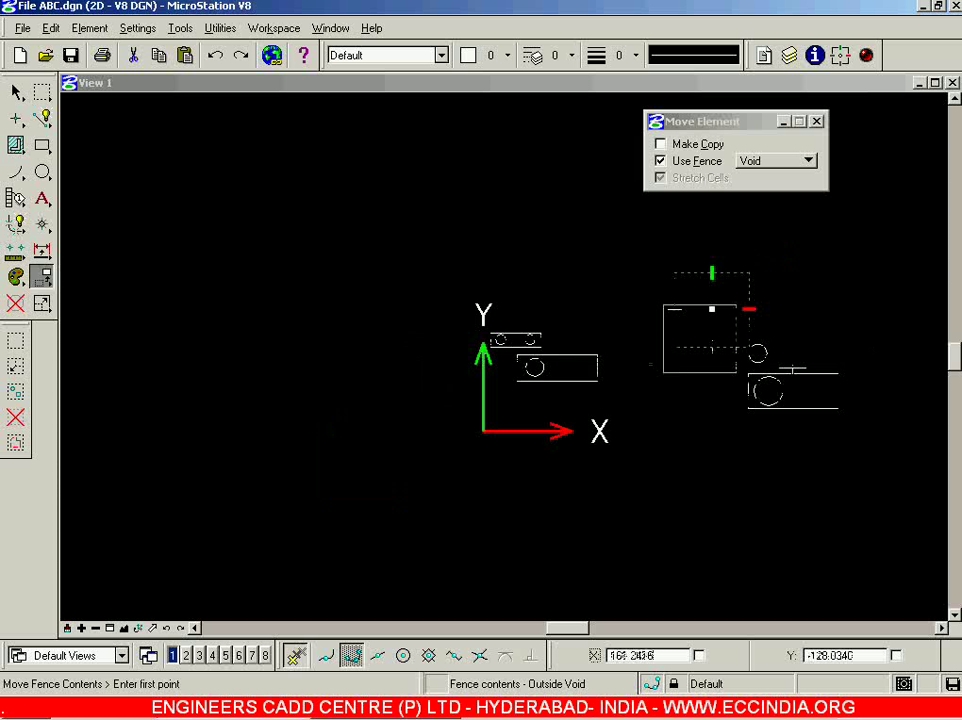
{"action": "scroll", "coordinate": [806, 373], "scroll_direction": "up", "scroll_amount": 3}
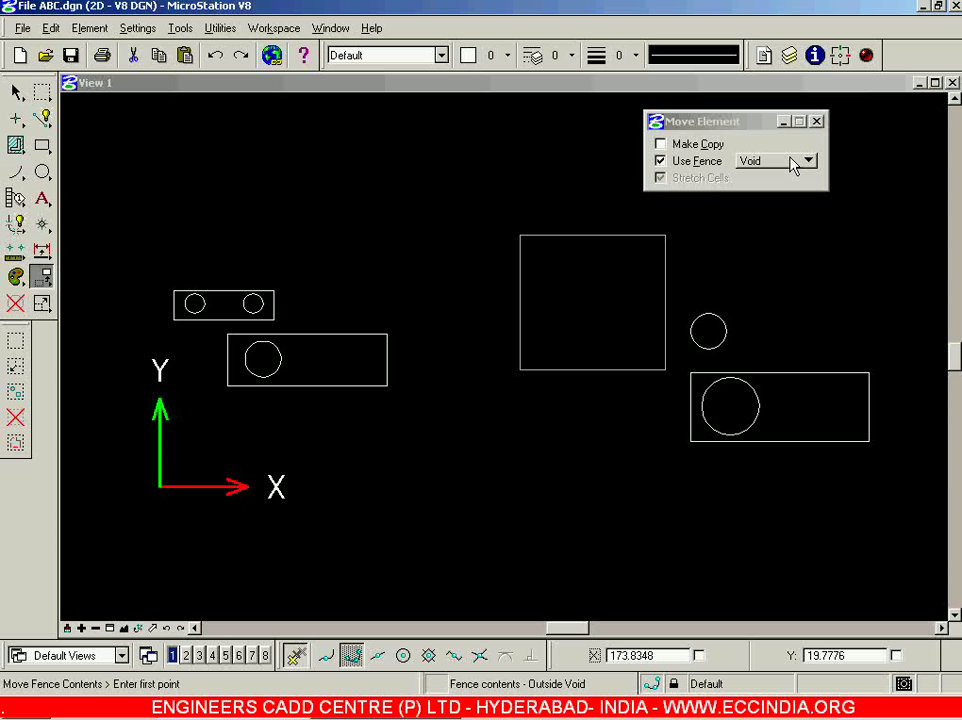
{"action": "key", "text": "ctrl+z"}
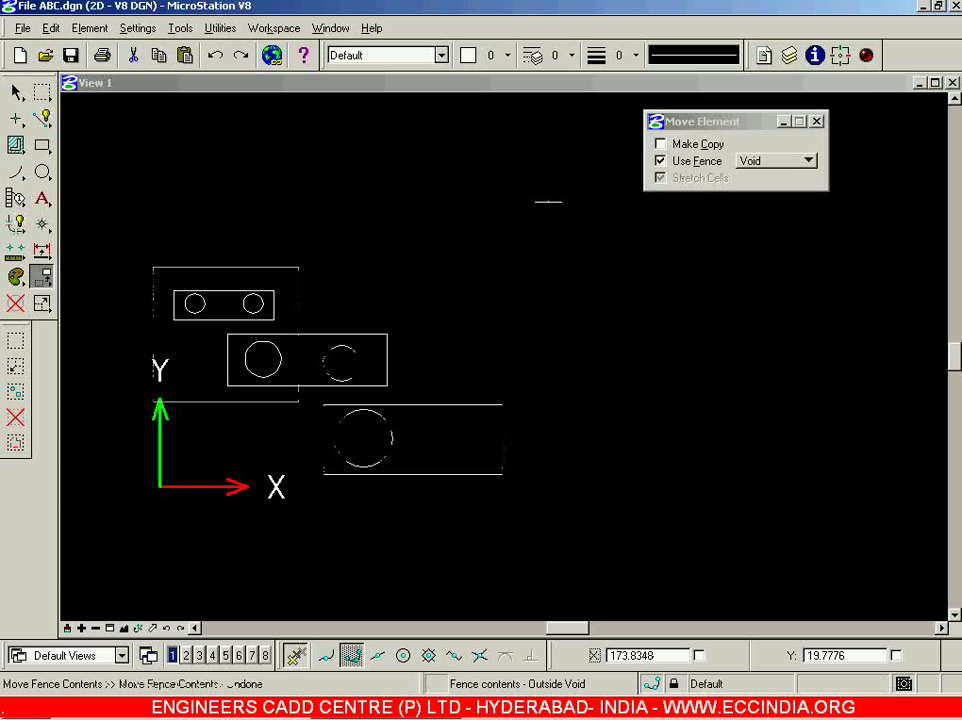
- Clear the existing fence from the drawing
{"action": "left_click", "coordinate": [16, 92]}
{"action": "left_click", "coordinate": [332, 246]}
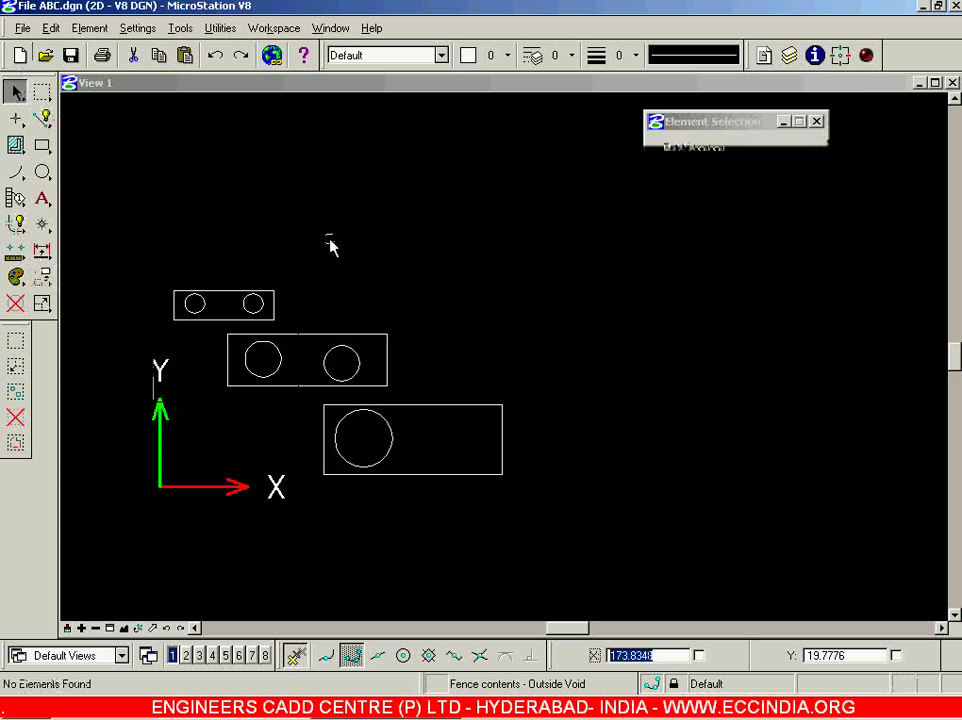
{"action": "scroll", "coordinate": [393, 266], "scroll_direction": "down", "scroll_amount": 3}
{"action": "scroll", "coordinate": [331, 322], "scroll_direction": "up", "scroll_amount": 6}
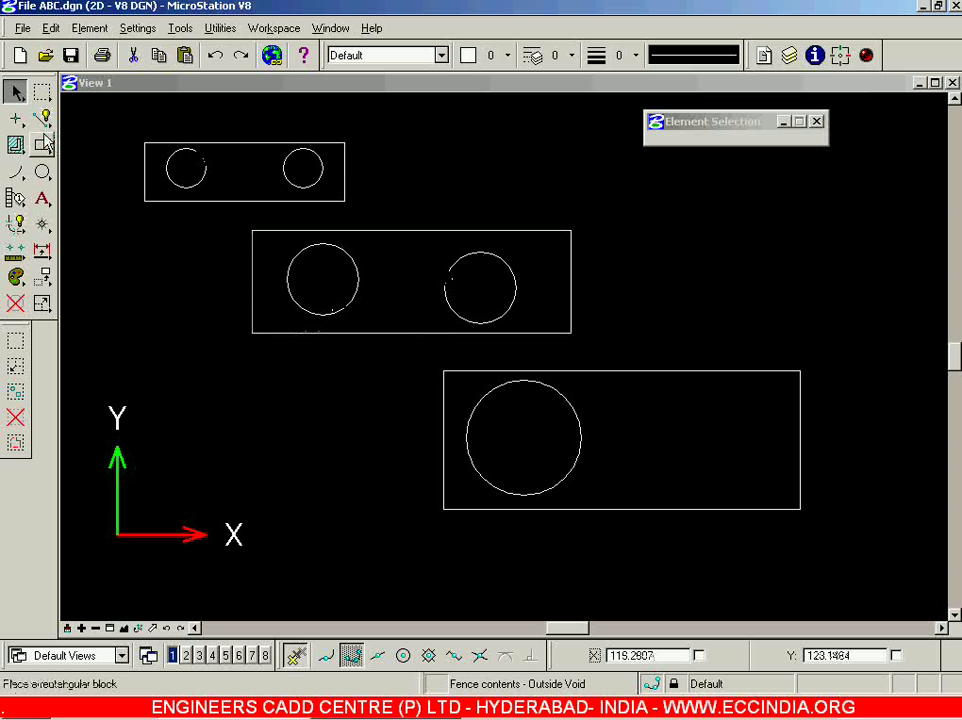
- Place a new block fence around only the small top rectangle and its two circles
{"action": "left_click", "coordinate": [41, 92]}
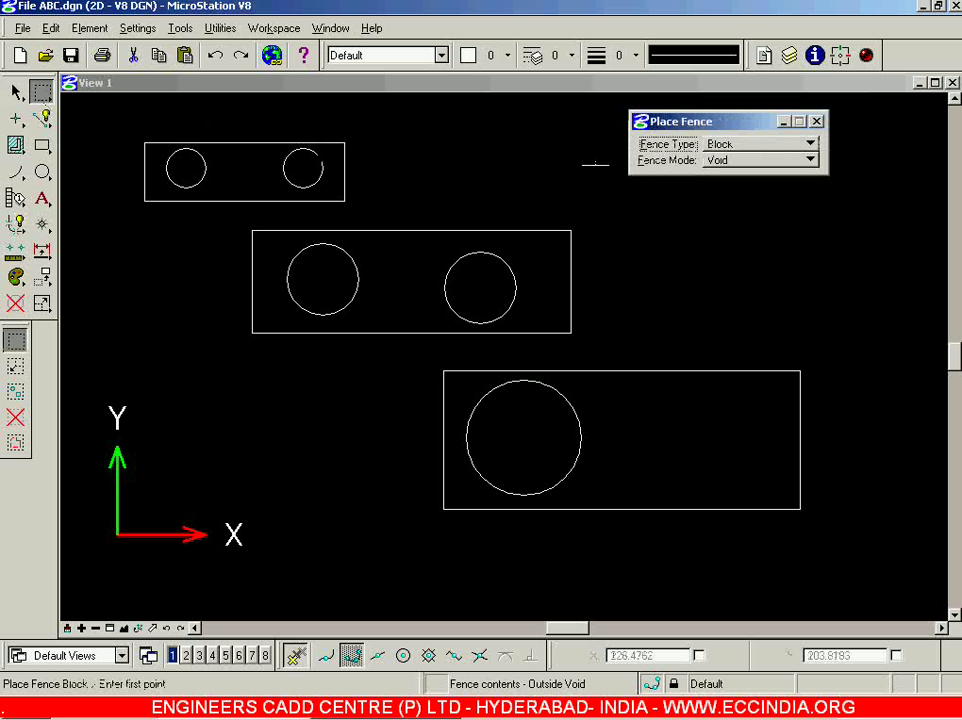
{"action": "left_click", "coordinate": [105, 125]}
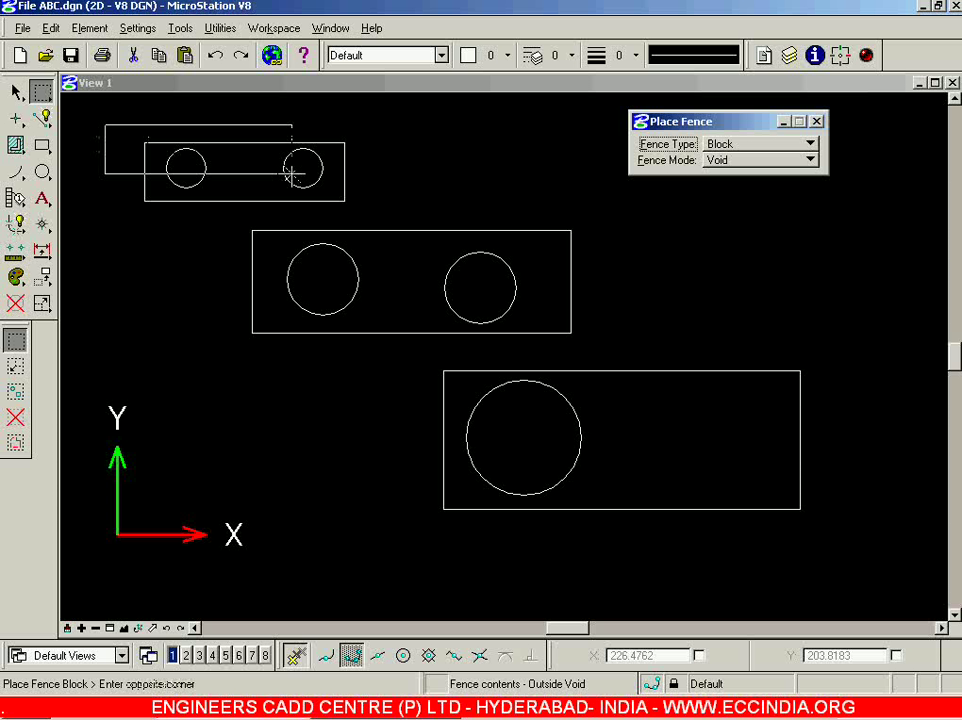
{"action": "left_click", "coordinate": [420, 218]}
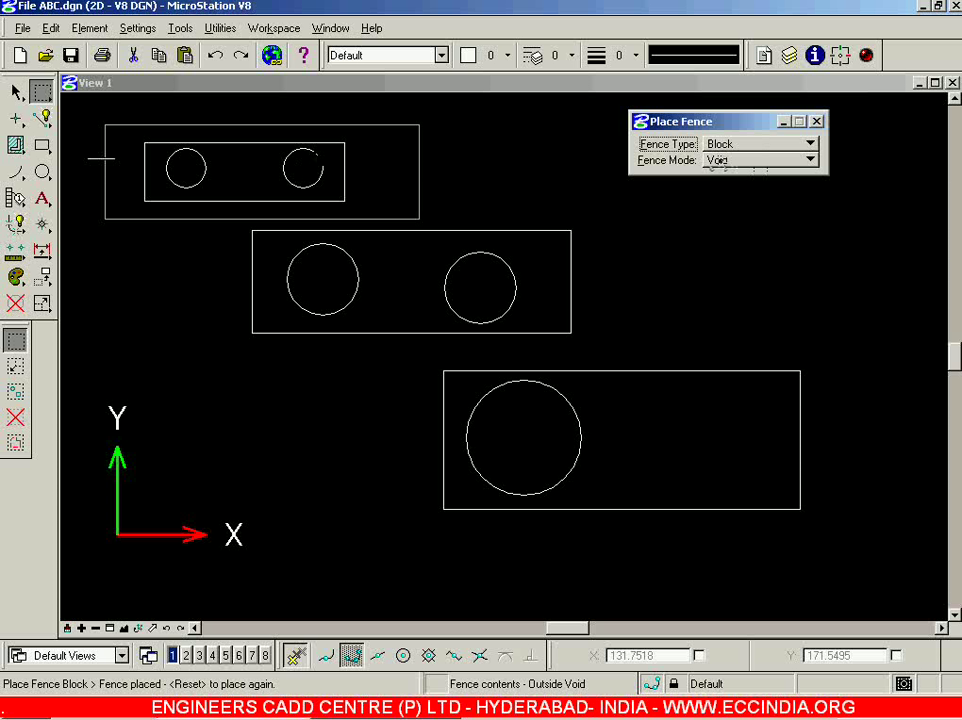
{"action": "left_click", "coordinate": [45, 277]}
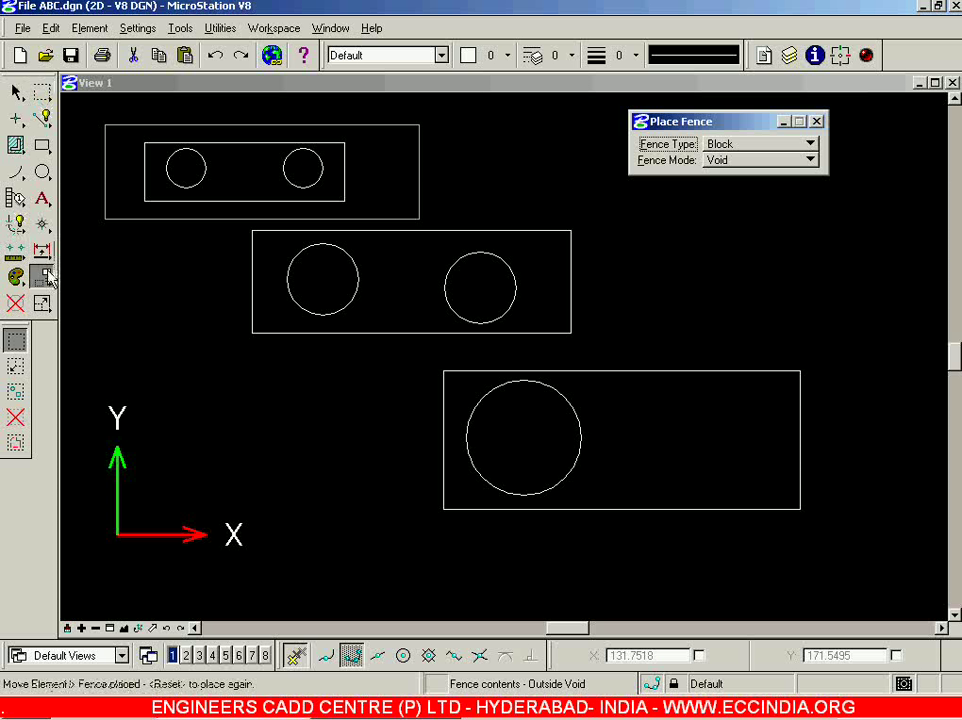
- Move everything outside the Void fence to the right, keeping Void mode, then close Move Element
{"action": "scroll", "coordinate": [394, 137], "scroll_direction": "down", "scroll_amount": 3}
{"action": "left_click", "coordinate": [394, 137]}
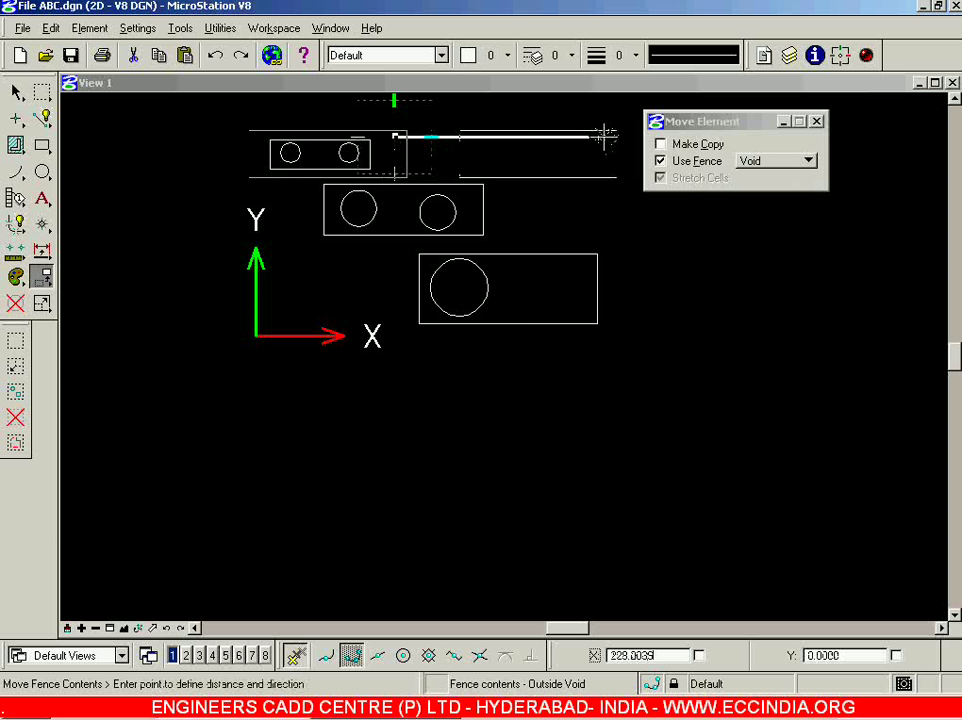
{"action": "left_click", "coordinate": [619, 137]}
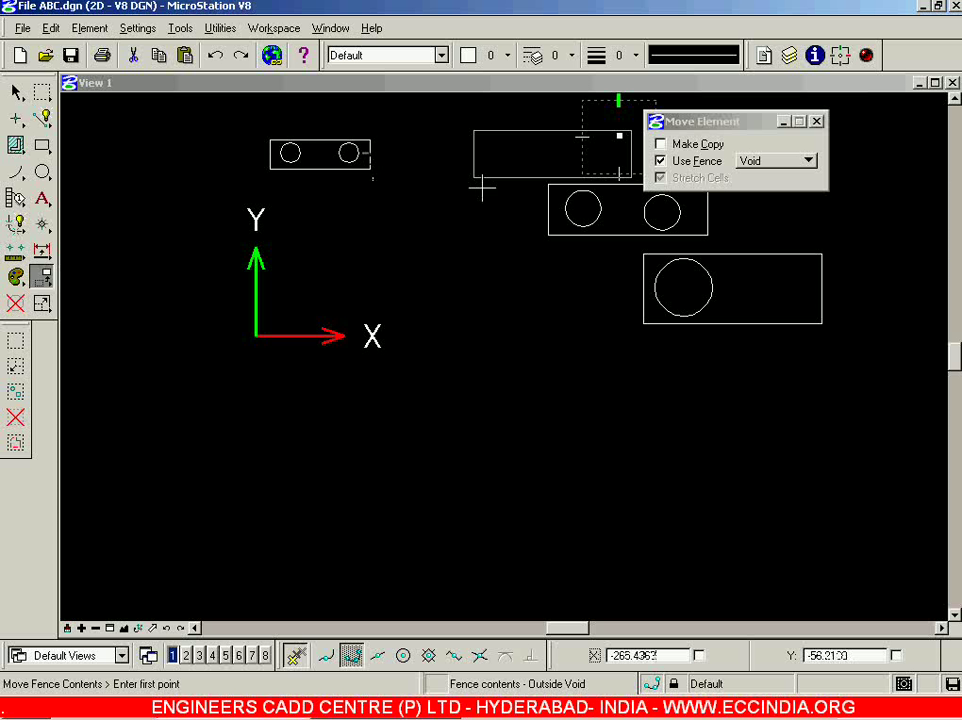
{"action": "left_click", "coordinate": [807, 162]}
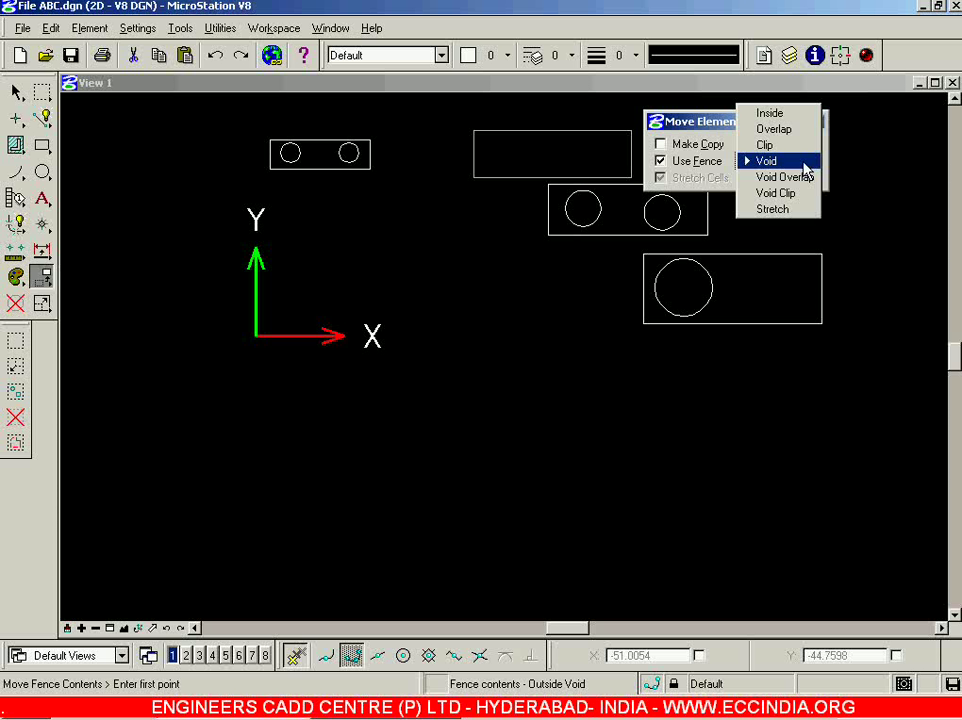
{"action": "left_click", "coordinate": [760, 162]}
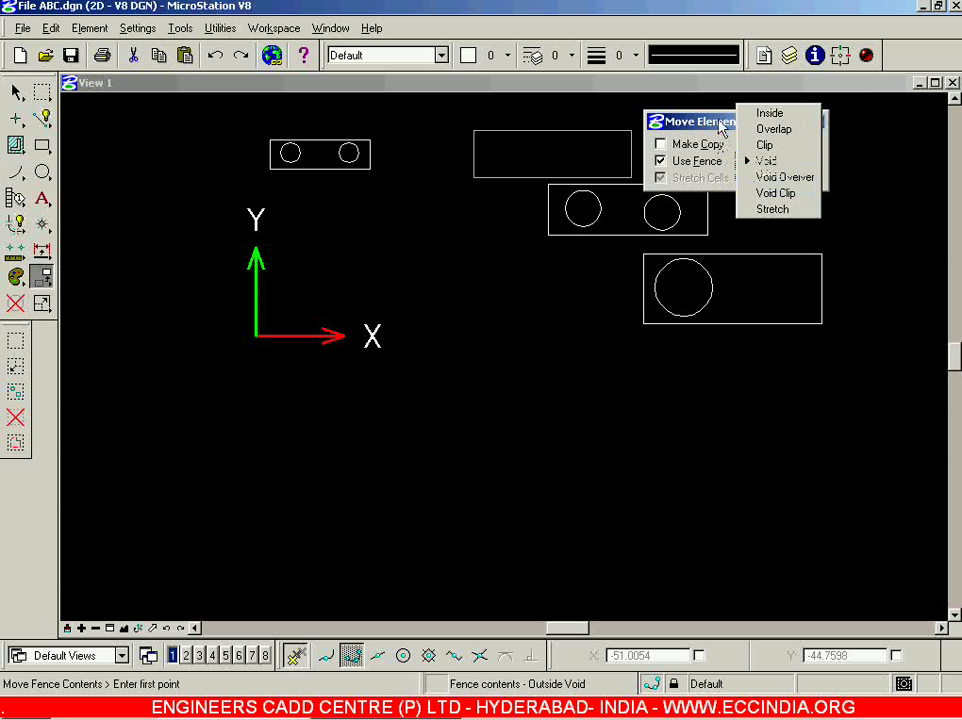
{"action": "left_click", "coordinate": [817, 121]}
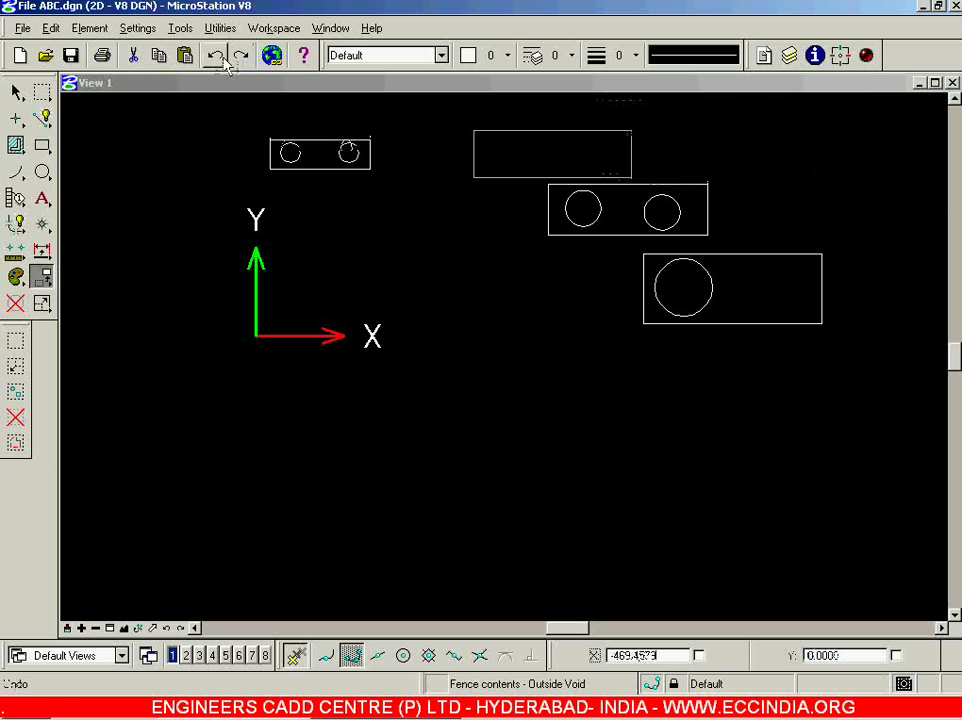
- Undo the Void move and switch the fence mode to Void-Overlap
{"action": "left_click", "coordinate": [215, 55]}
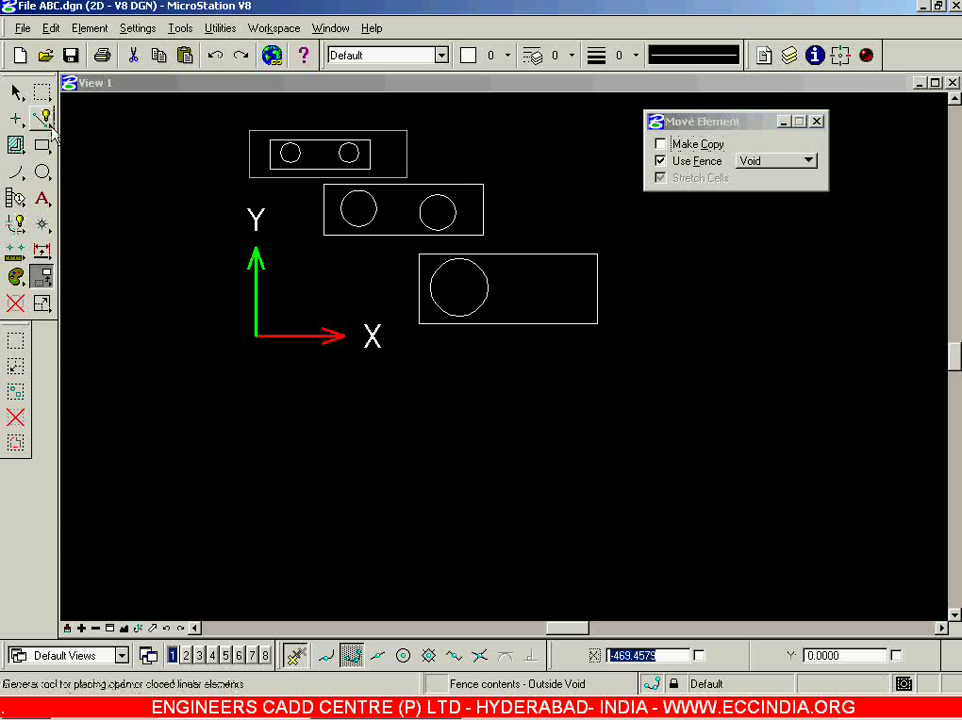
{"action": "left_click", "coordinate": [41, 91]}
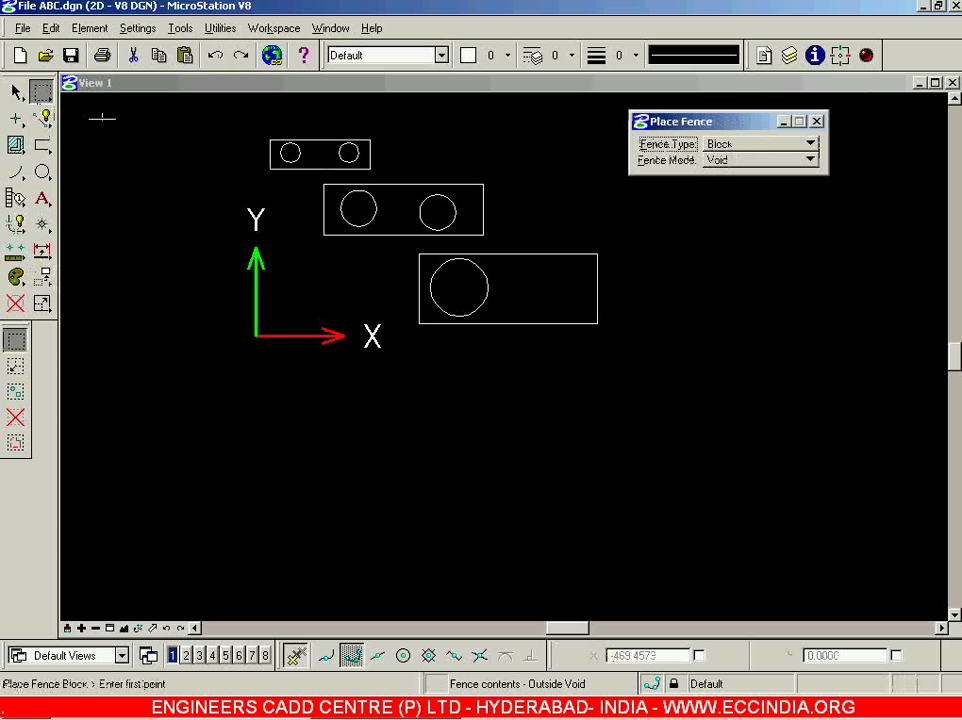
{"action": "left_click", "coordinate": [809, 161]}
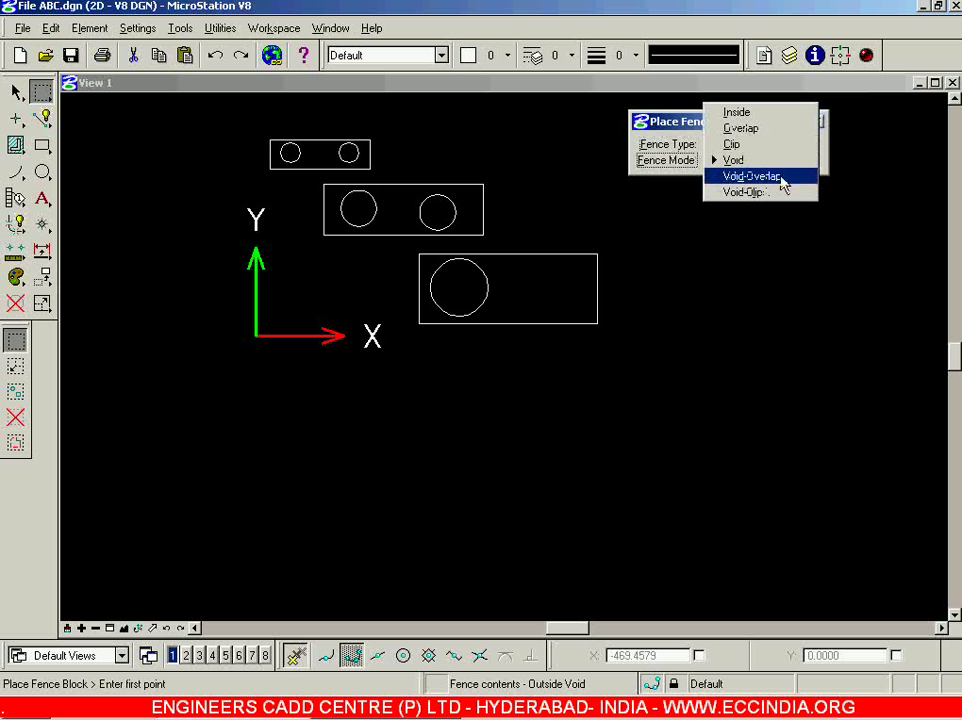
{"action": "left_click", "coordinate": [782, 178]}
{"action": "left_click", "coordinate": [809, 160]}
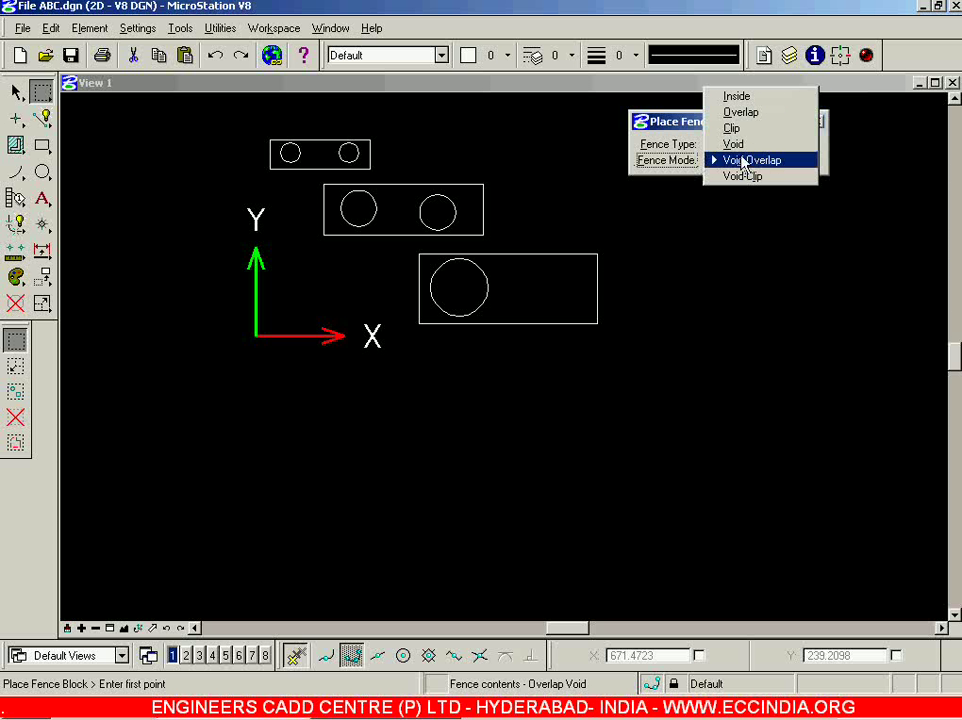
- Place a block fence over the top rectangle, reaching across the middle rectangle's right circle
{"action": "left_click", "coordinate": [252, 125]}
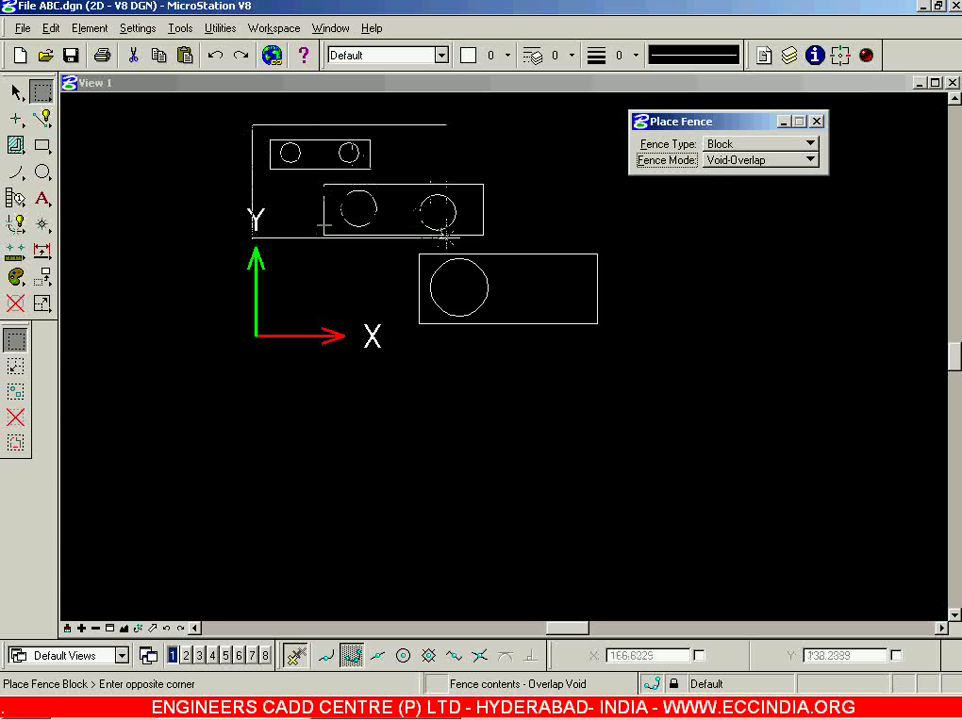
{"action": "left_click", "coordinate": [438, 241]}
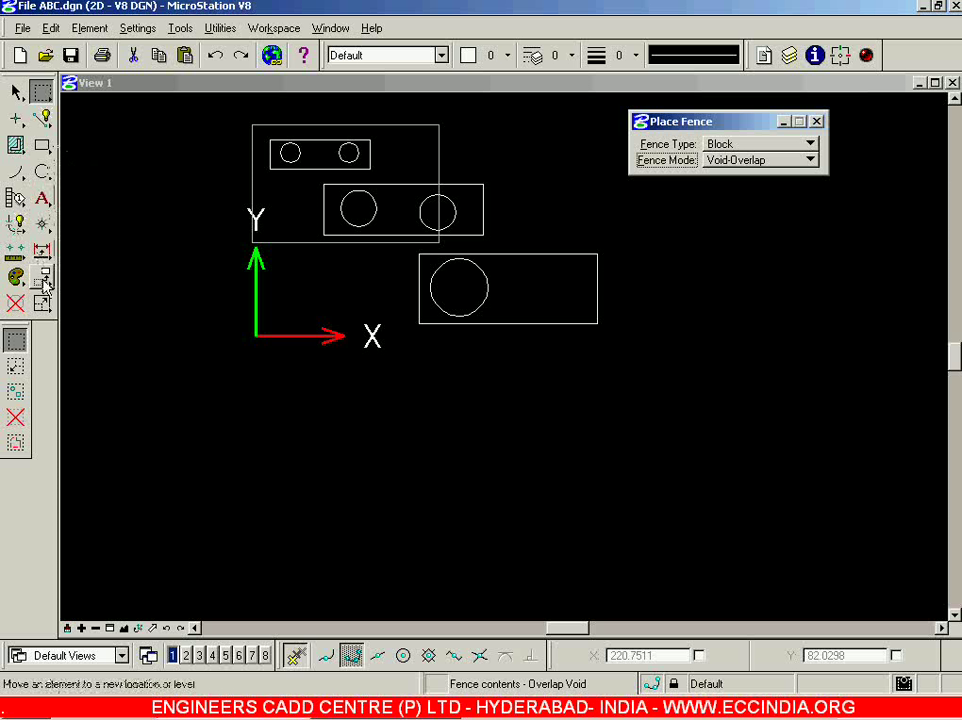
{"action": "left_click", "coordinate": [43, 280]}
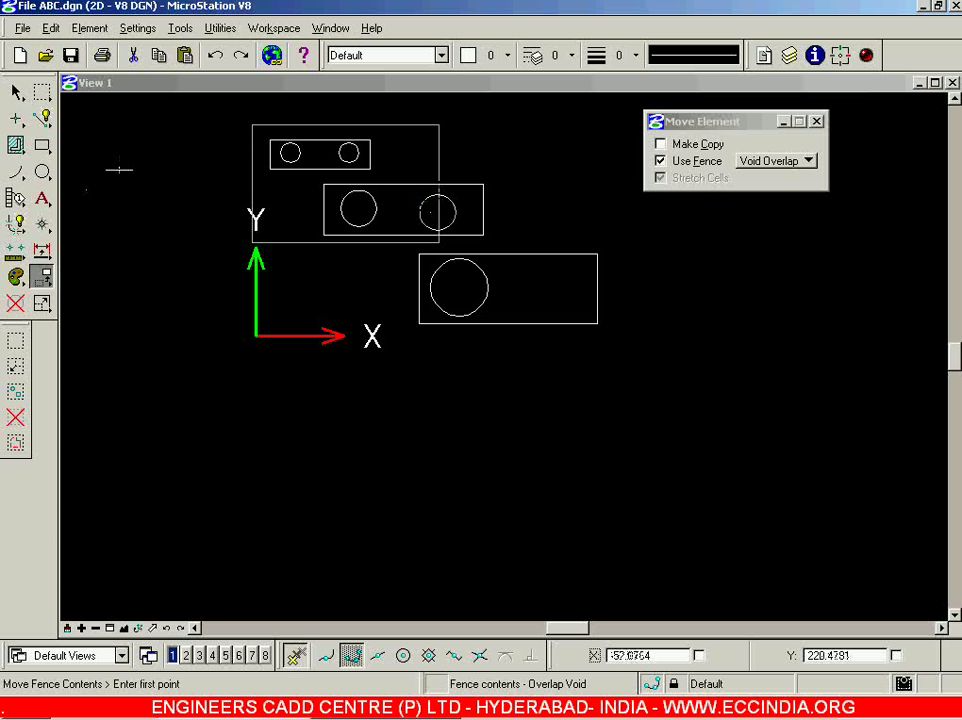
{"action": "left_click", "coordinate": [86, 189]}
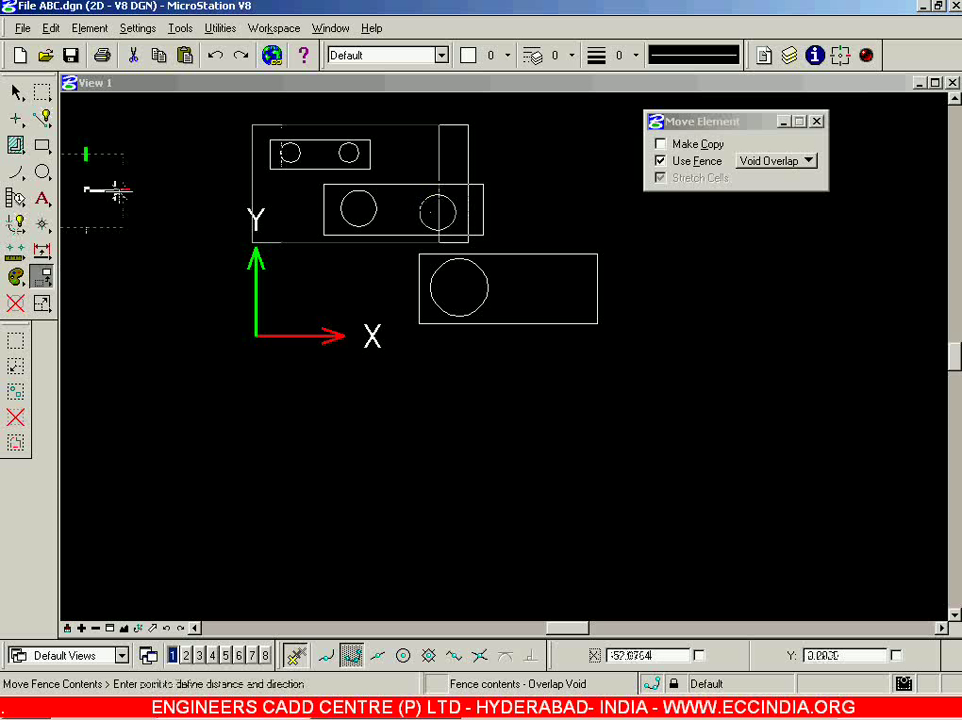
{"action": "left_click", "coordinate": [522, 197]}
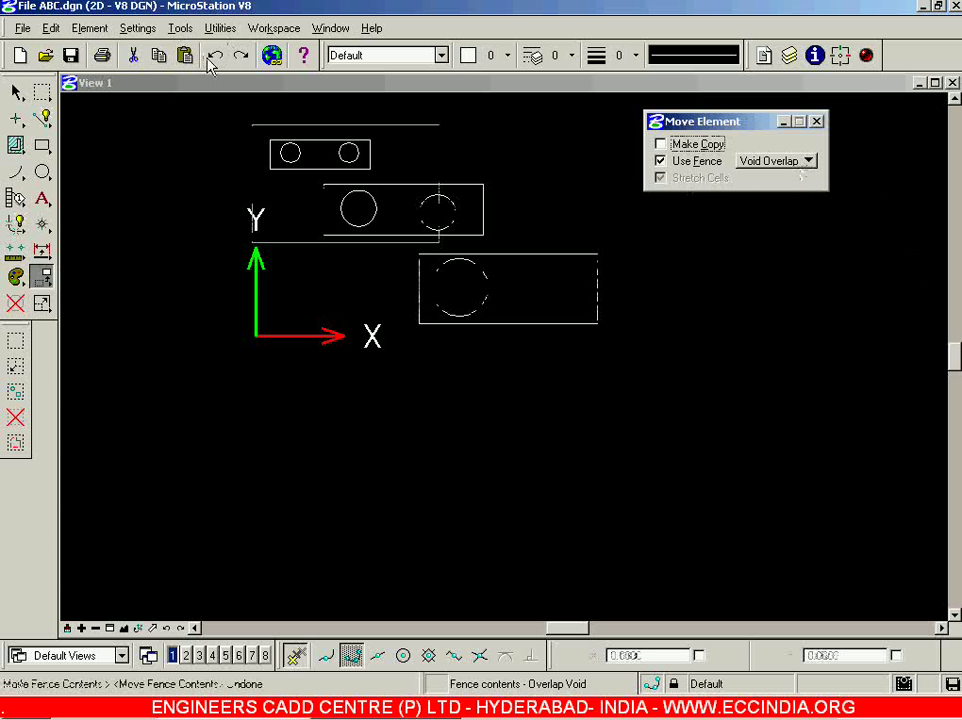
{"action": "left_click", "coordinate": [214, 55]}
- Set Use Fence to Void Clip and move the elements outside the fence to the right
{"action": "left_click", "coordinate": [811, 168]}
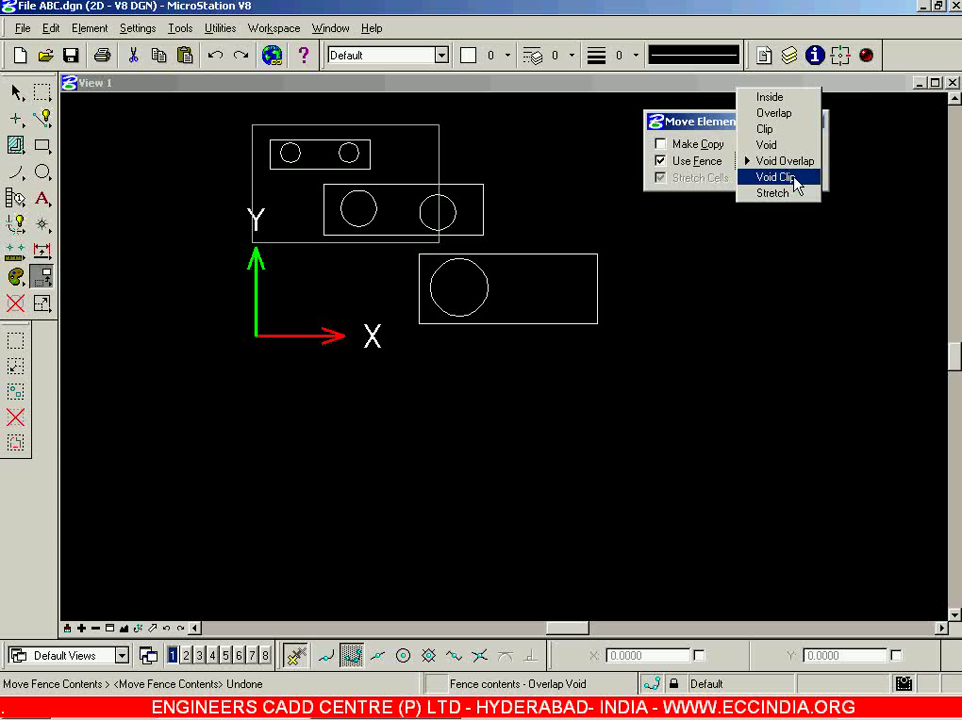
{"action": "left_click", "coordinate": [797, 183]}
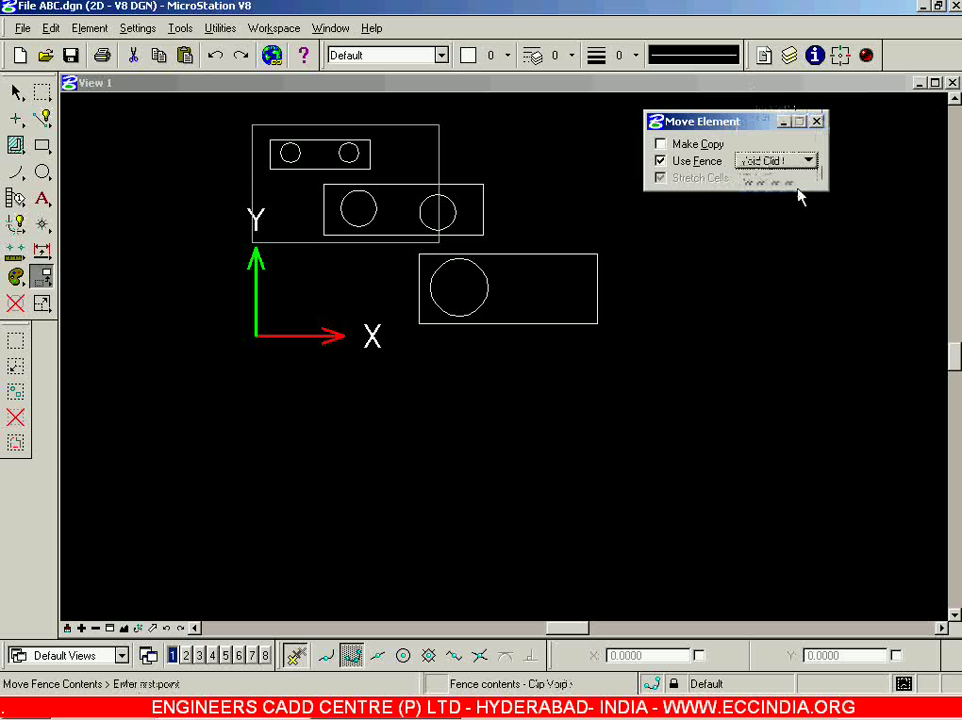
{"action": "left_click", "coordinate": [398, 137]}
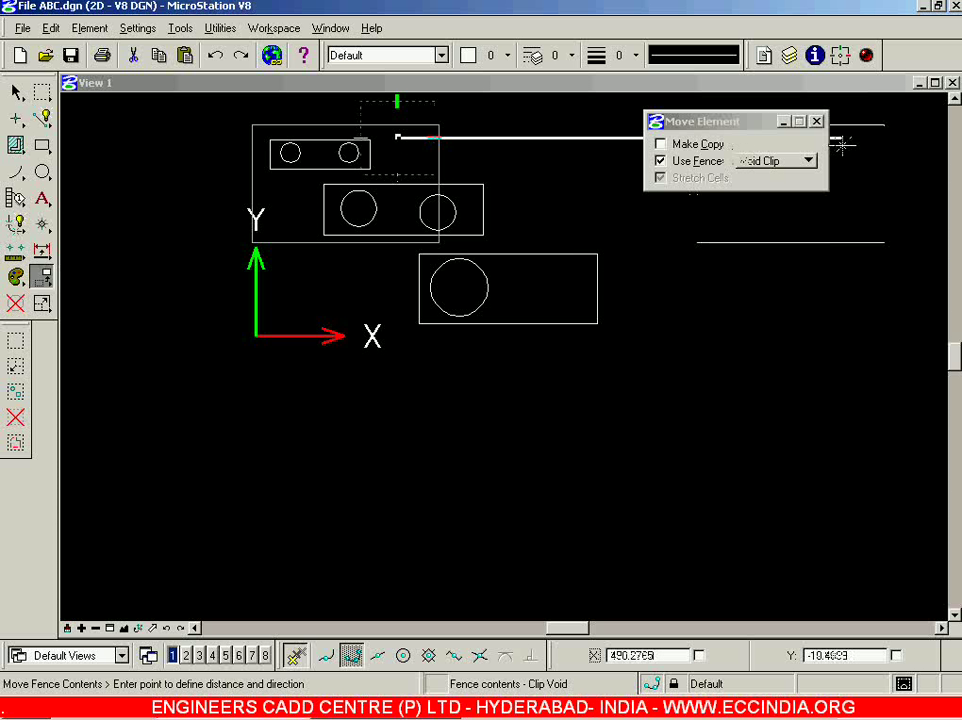
{"action": "left_click", "coordinate": [635, 137]}
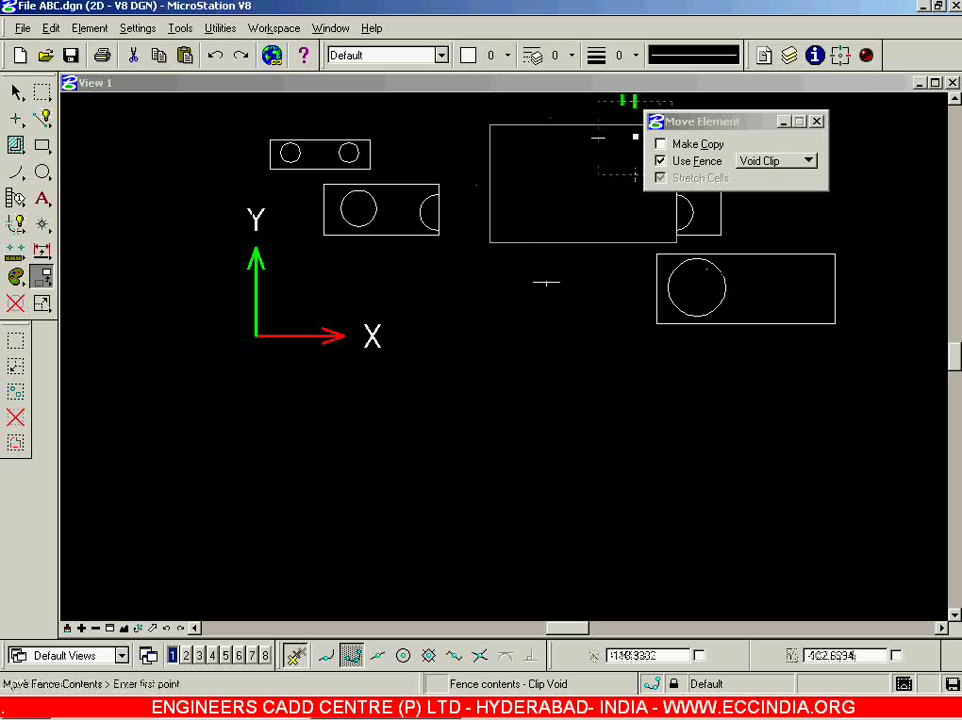
{"action": "left_click", "coordinate": [41, 91]}
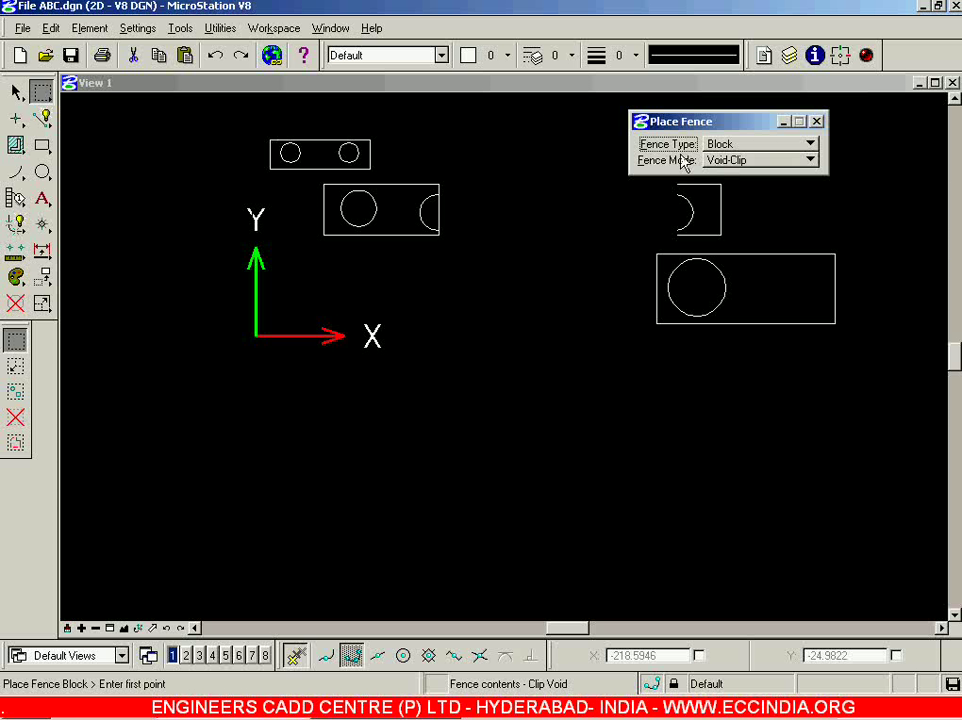
- Keep the fence at Block type and Void-Clip mode, close Place Fence, and return to Element Selection
{"action": "left_click", "coordinate": [776, 161]}
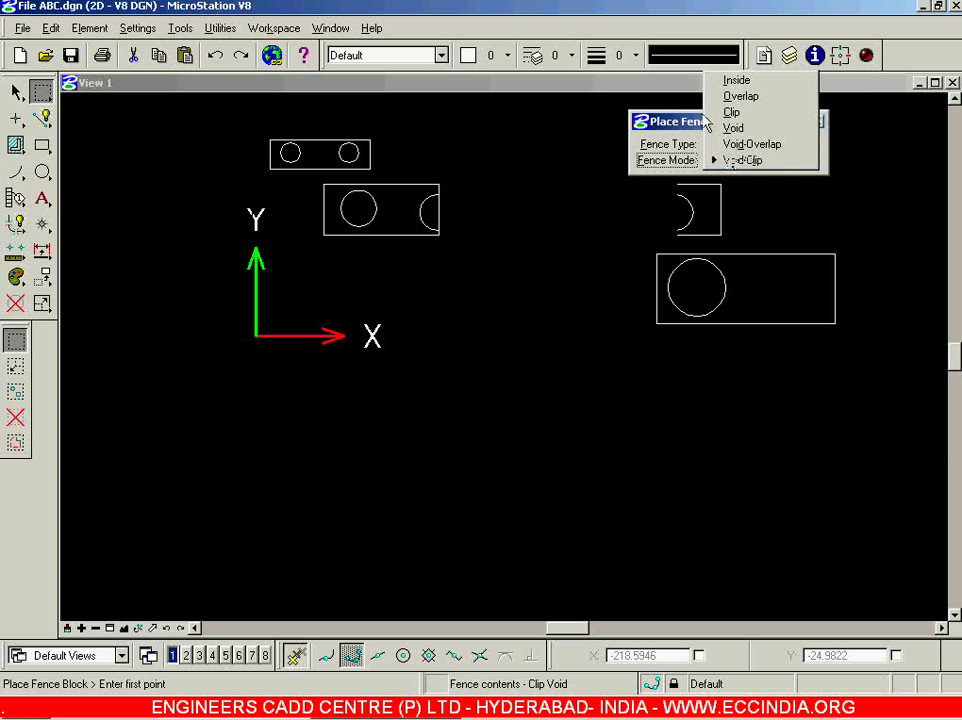
{"action": "left_click", "coordinate": [687, 122]}
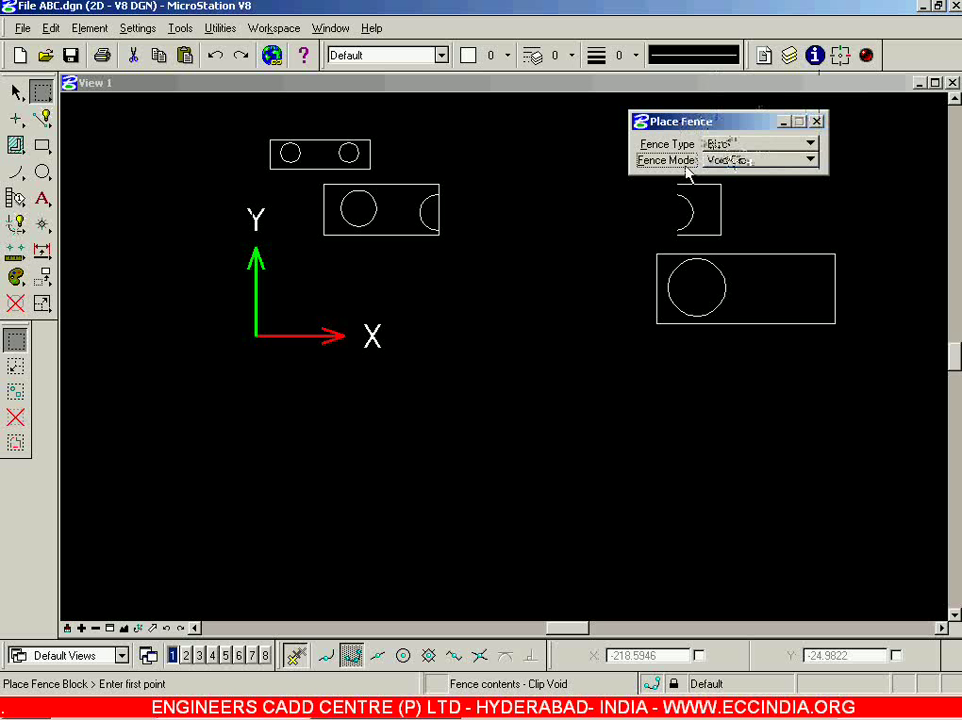
{"action": "left_click", "coordinate": [776, 147]}
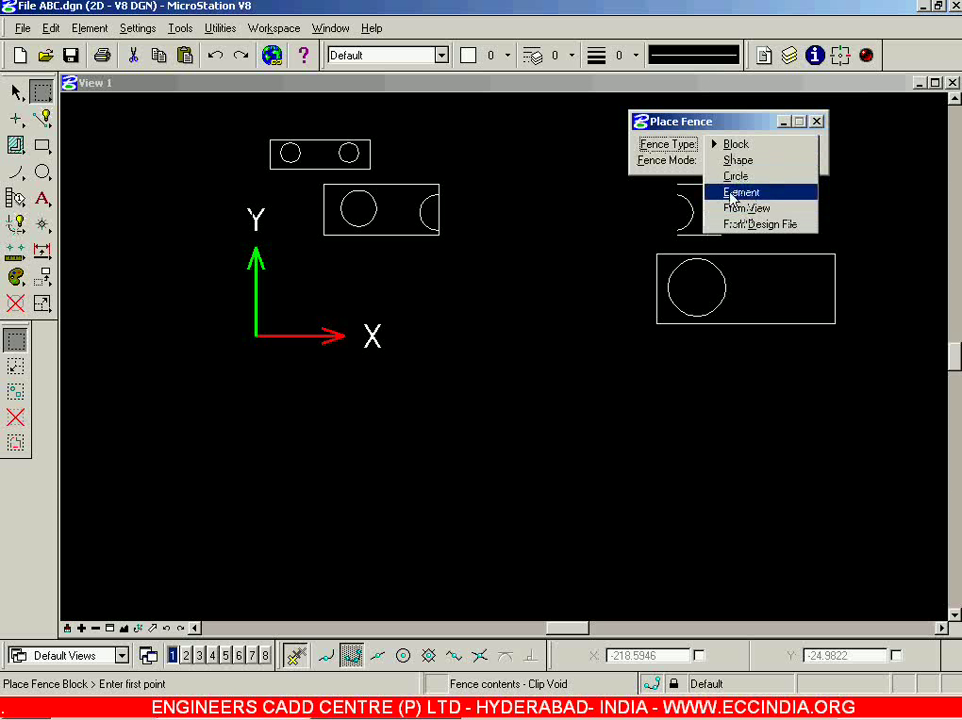
{"action": "left_click", "coordinate": [772, 133]}
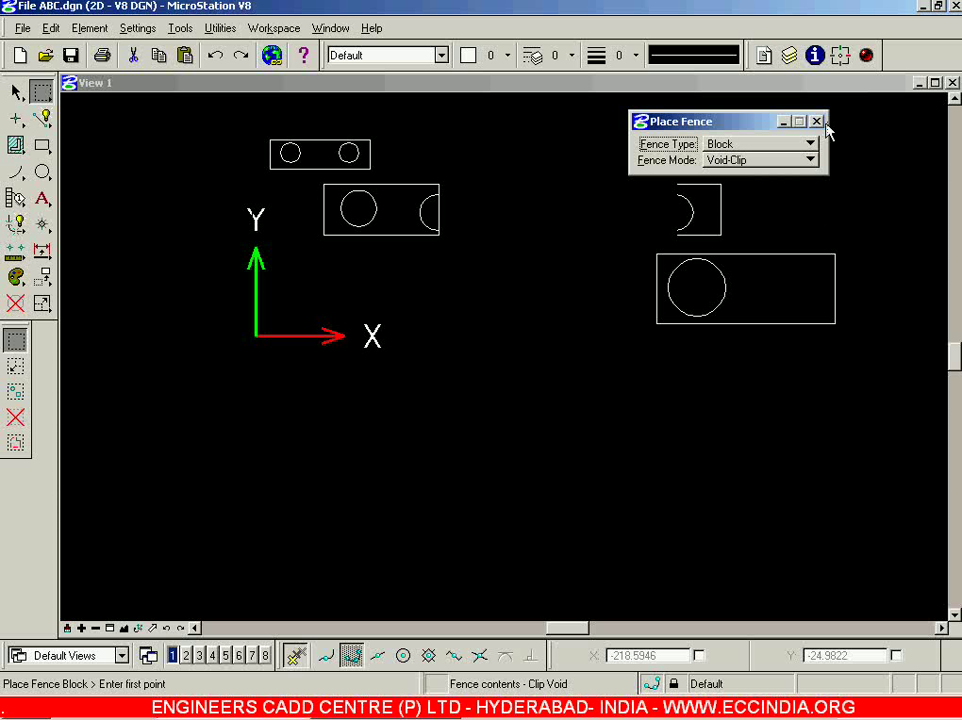
{"action": "left_click", "coordinate": [816, 122]}
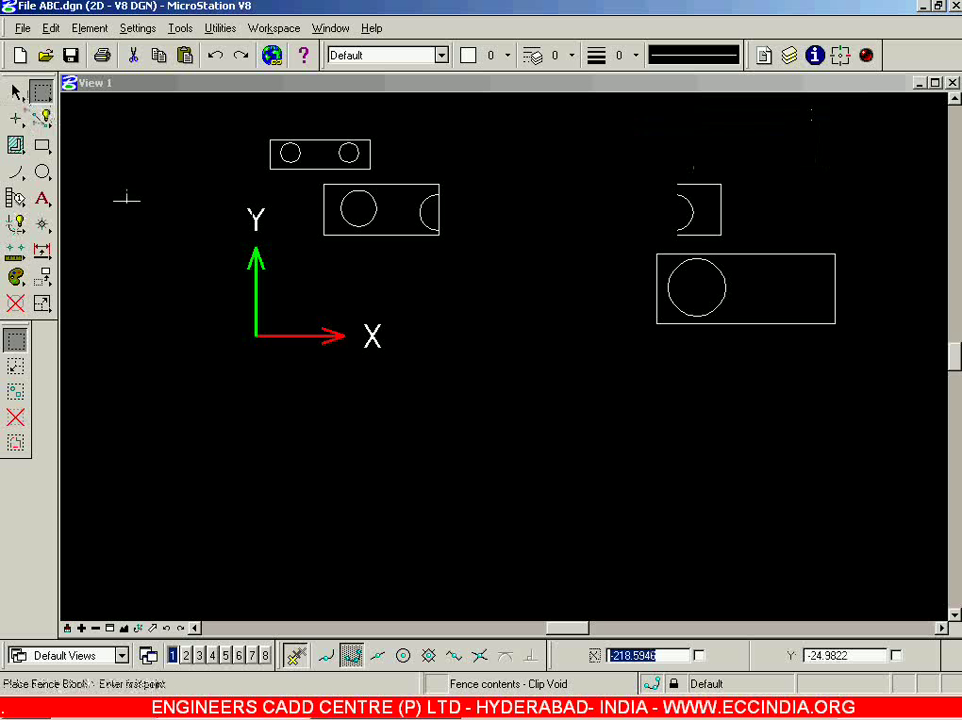
{"action": "left_click", "coordinate": [15, 91]}
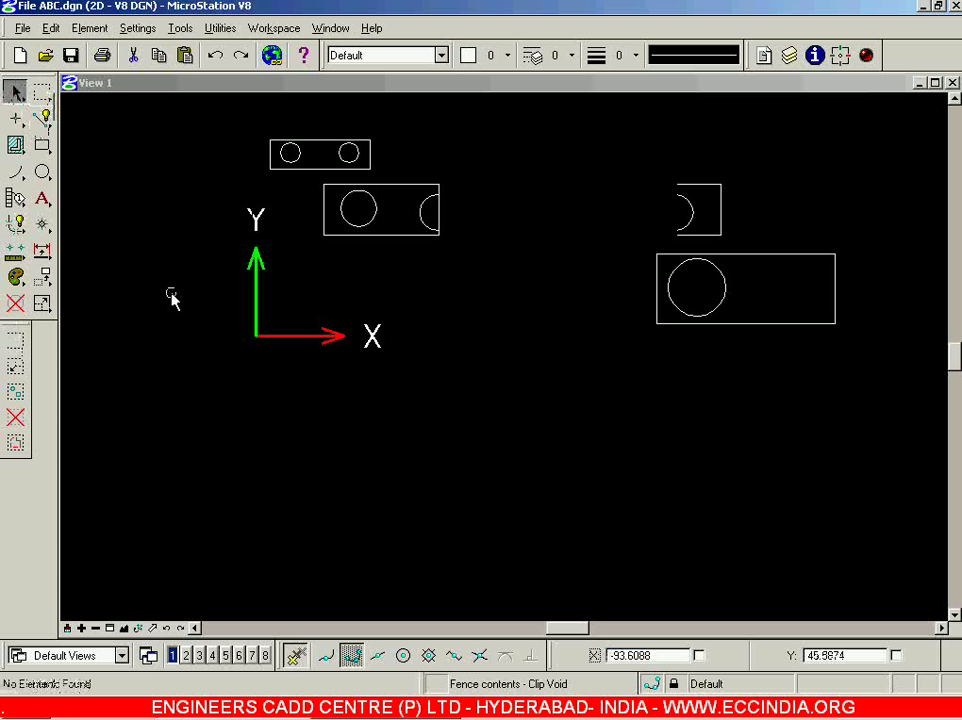